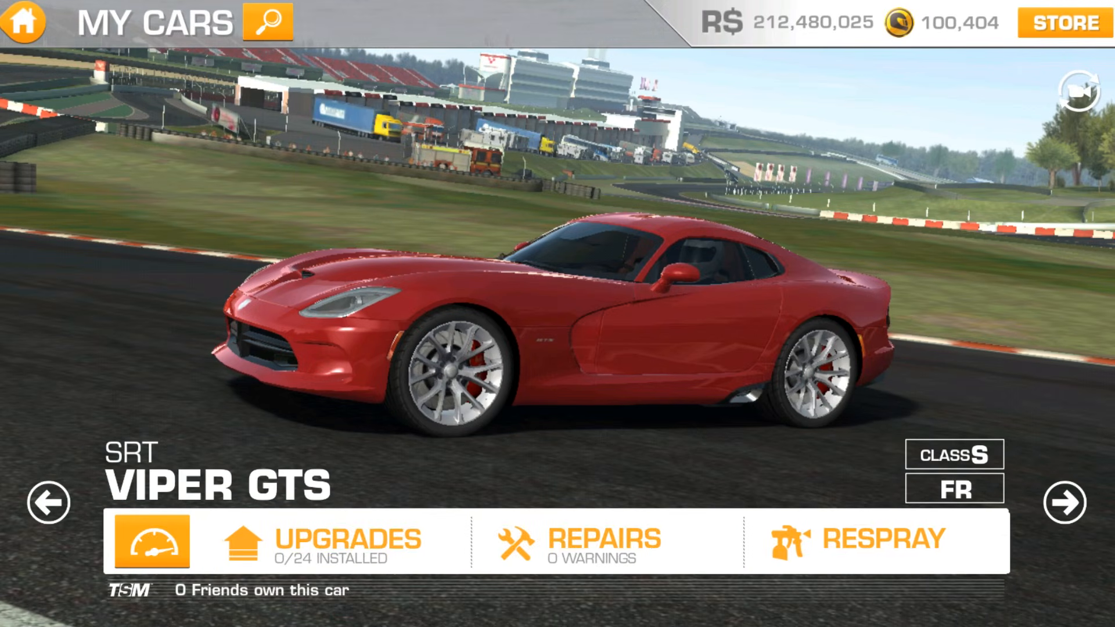
# Step: Respray the red SRT Viper GTS in yellow
pyautogui.click(884, 539)
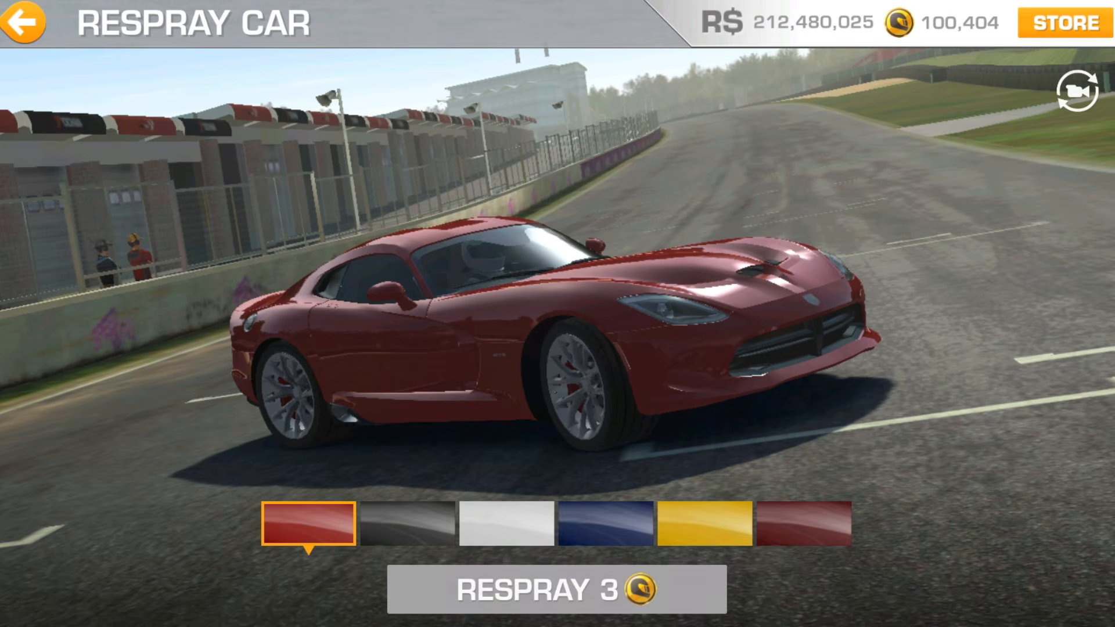
pyautogui.click(606, 524)
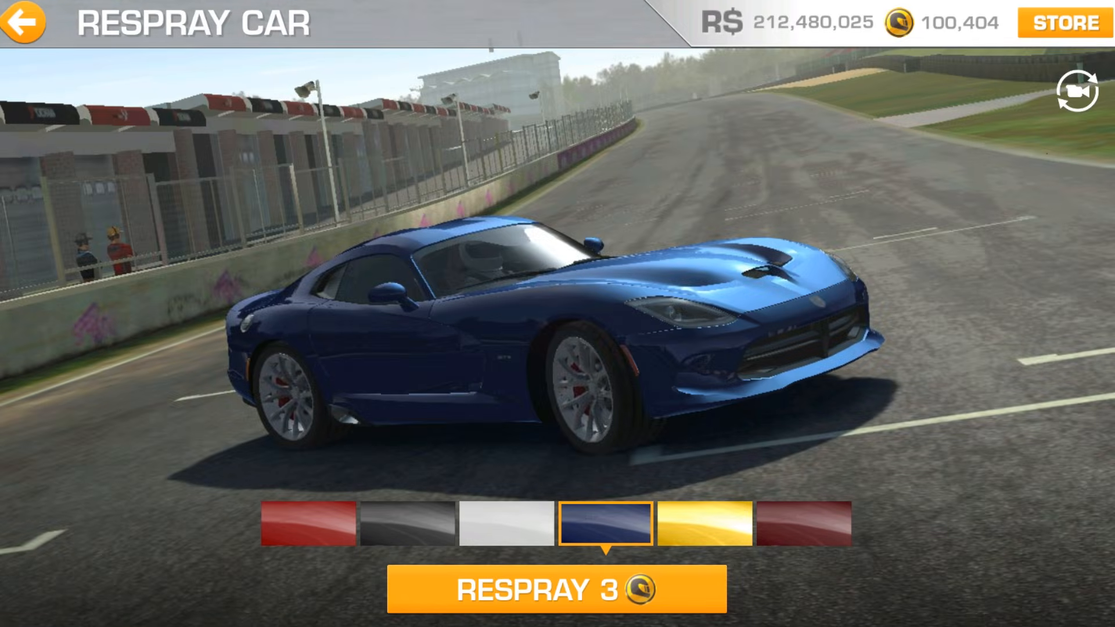
pyautogui.click(705, 524)
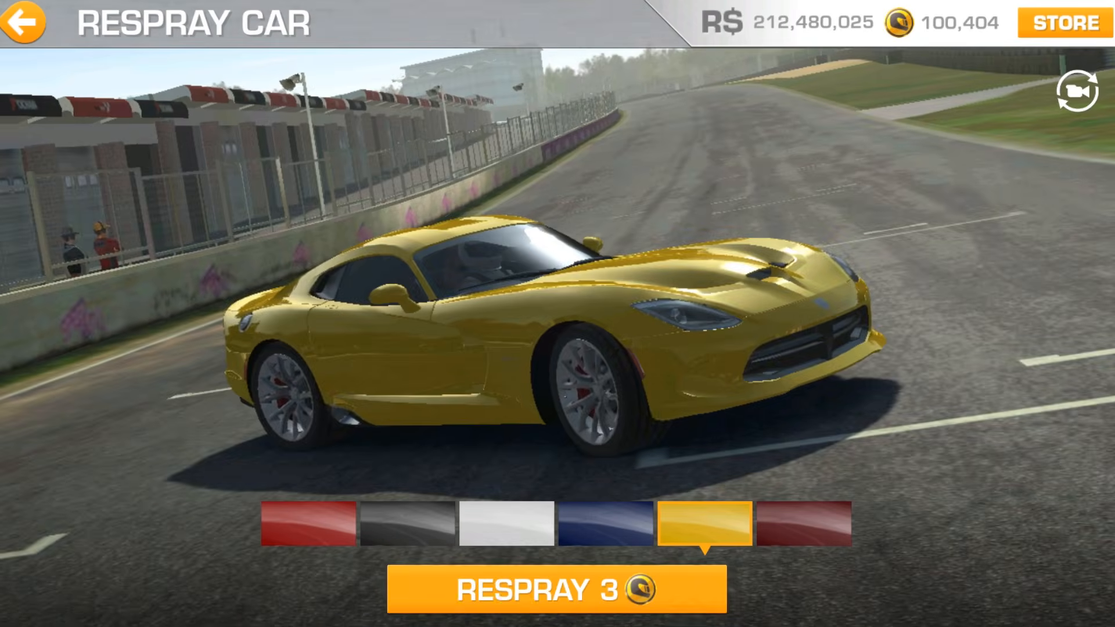
pyautogui.click(557, 589)
pyautogui.click(732, 416)
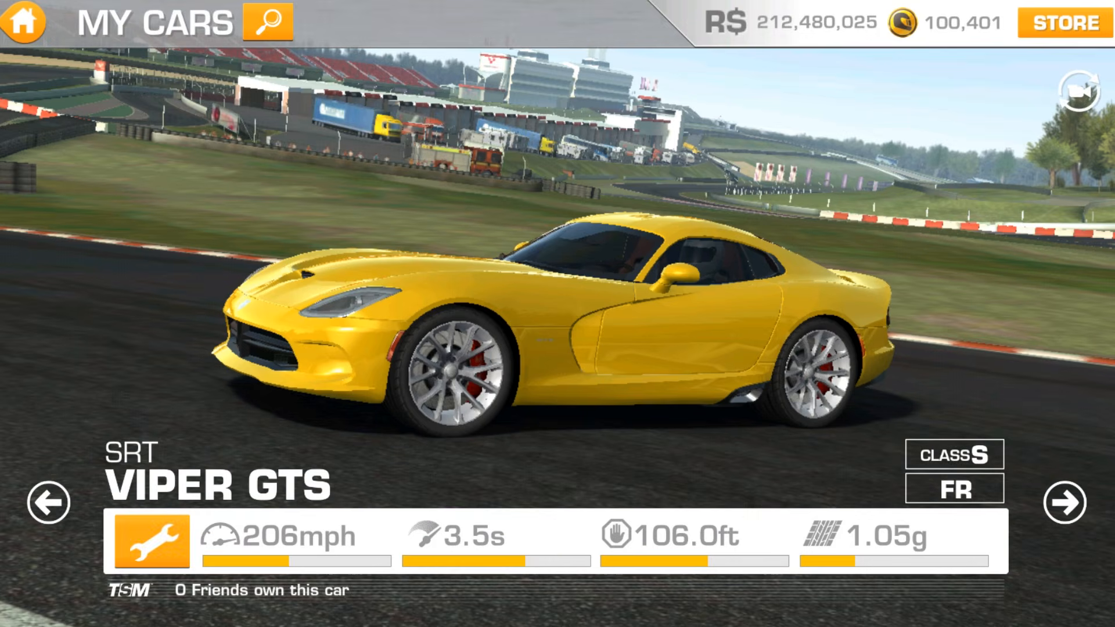
pyautogui.press('Escape')
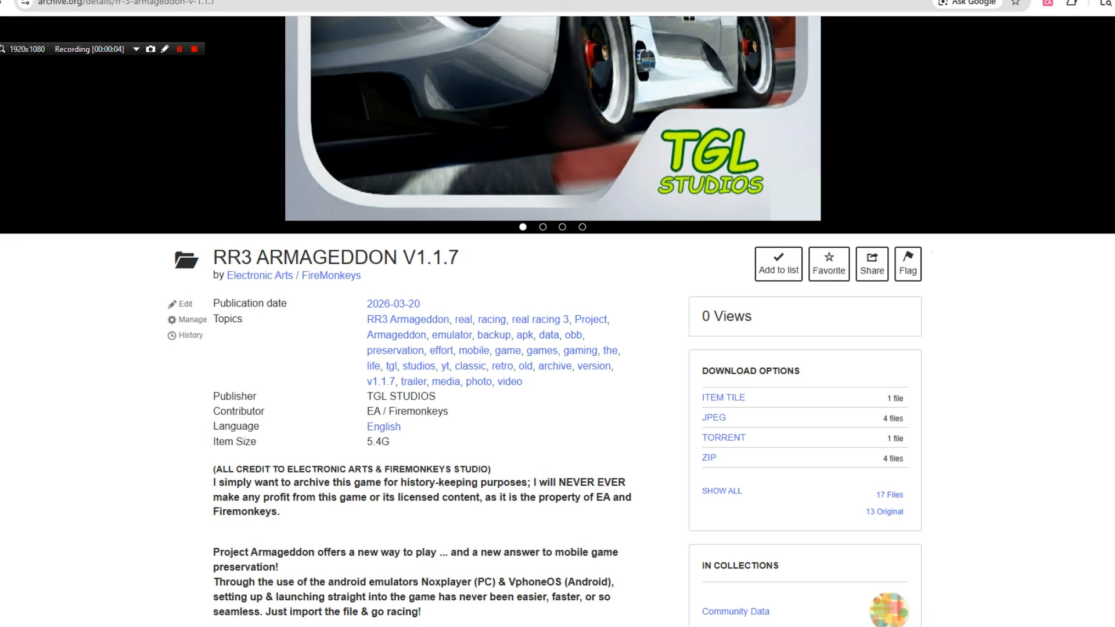
# Step: Look over the RR3 ARMAGEDDON V1.1.7 archive page and list its downloadable ZIP files
pyautogui.scroll(5, 558, 321)
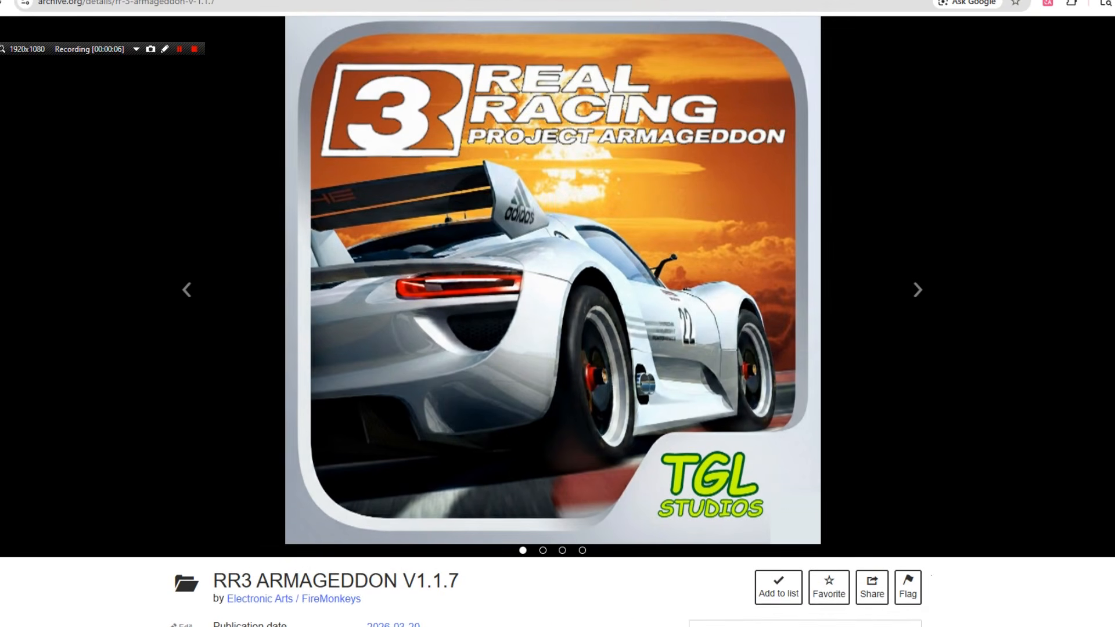
pyautogui.scroll(1, 557, 322)
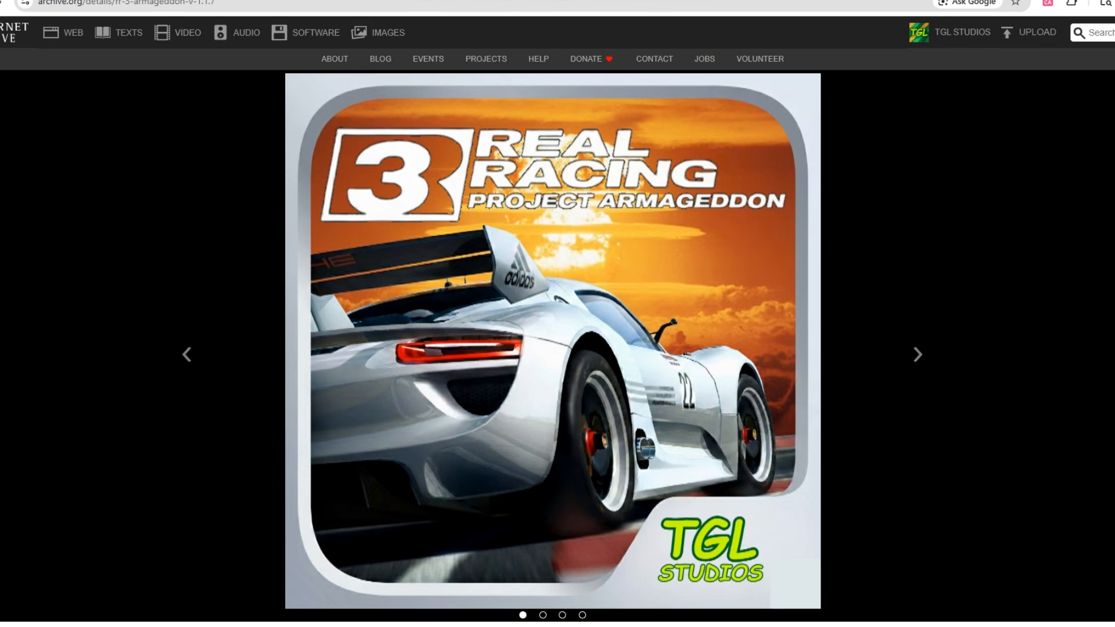
pyautogui.scroll(-8, 557, 349)
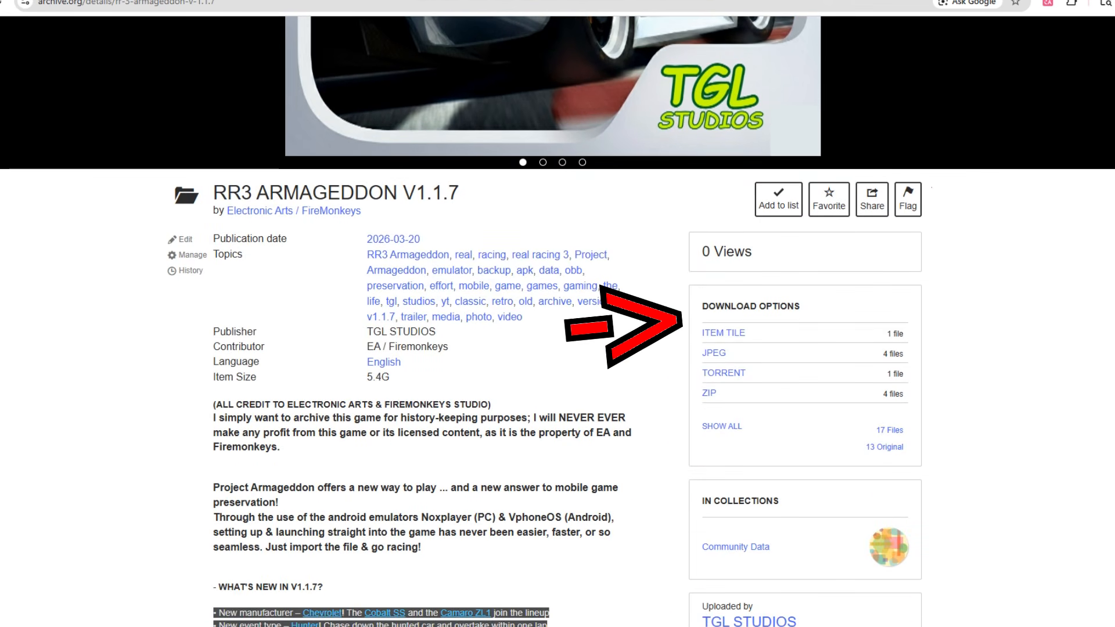
pyautogui.moveTo(668, 302); pyautogui.dragTo(761, 282)
pyautogui.click(761, 282)
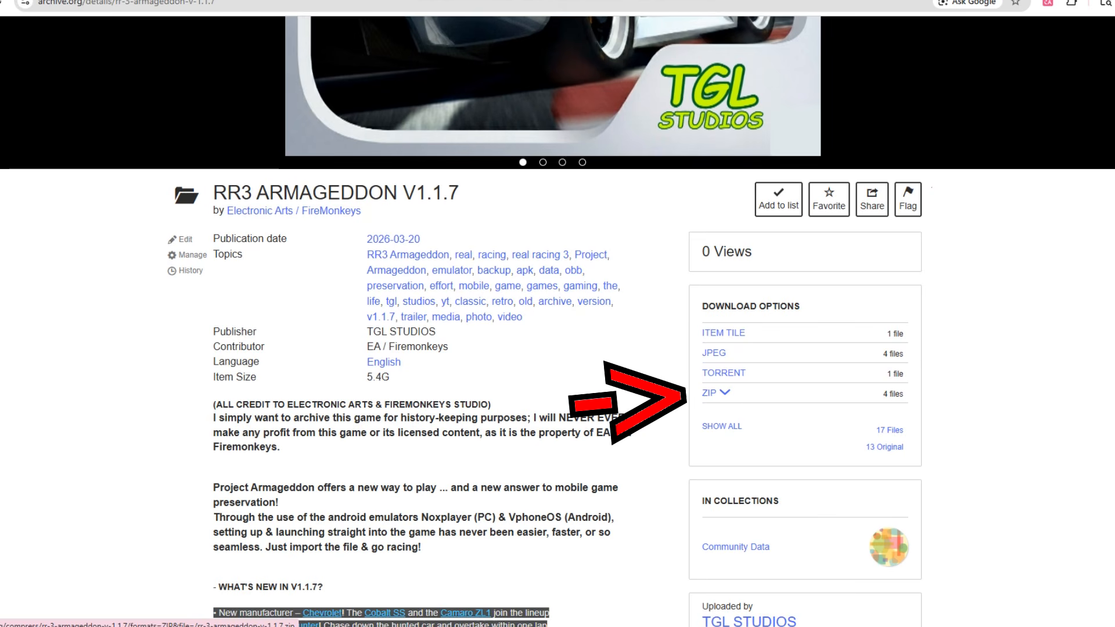
pyautogui.click(715, 393)
pyautogui.scroll(-1, 715, 392)
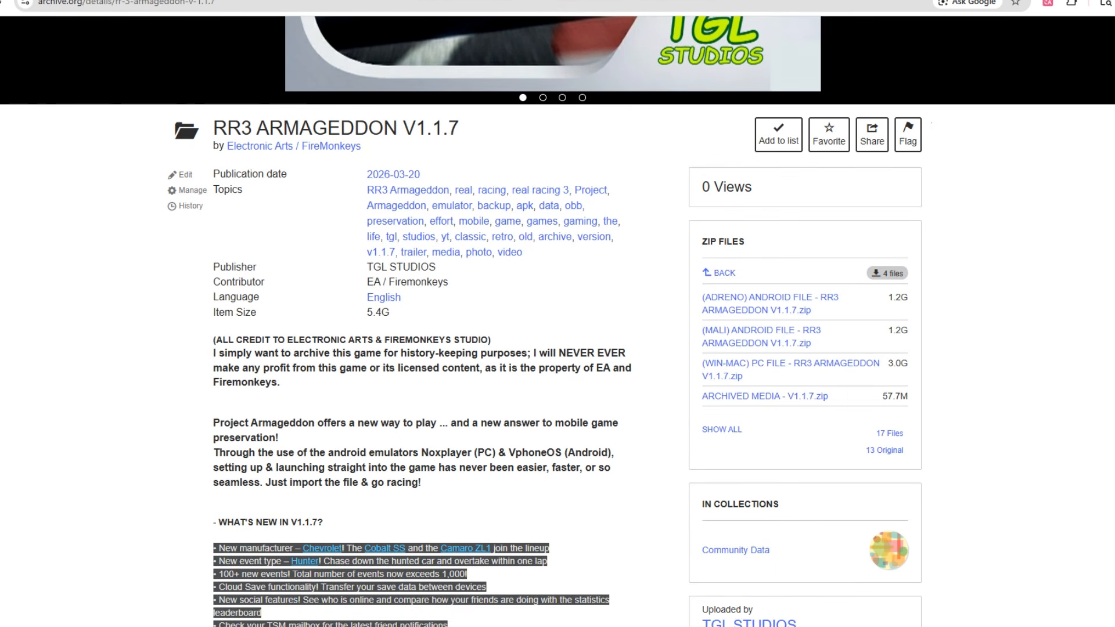
# Step: Start downloading (WIN-MAC) PC FILE - RR3 ARMAGEDDON V1.1.7.zip, and cancel the duplicate transfer
pyautogui.moveTo(732, 372)
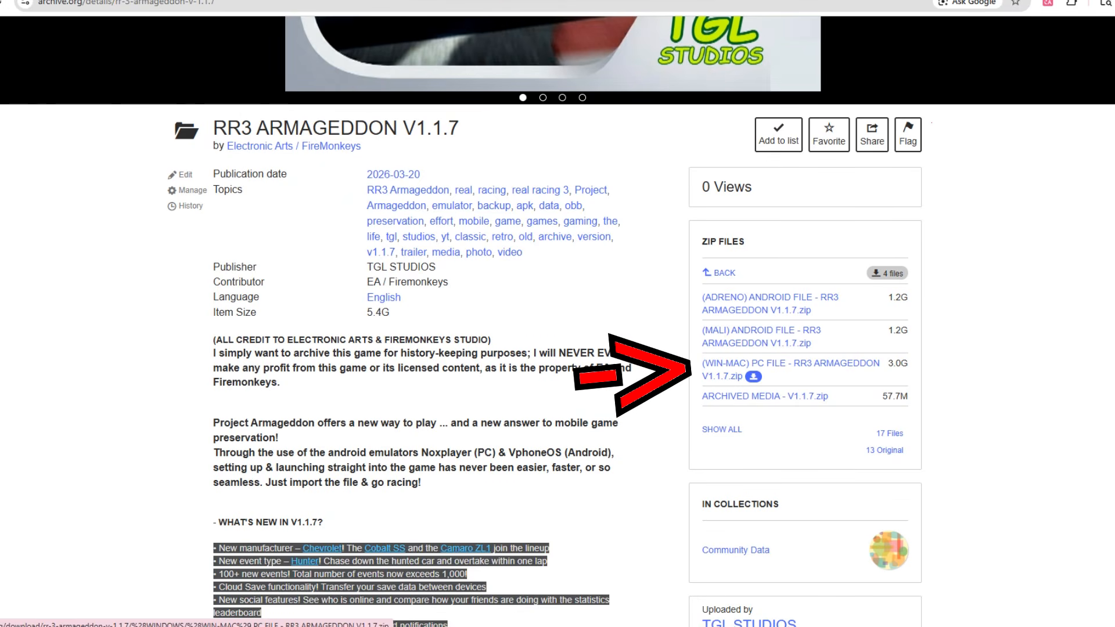
pyautogui.click(755, 364)
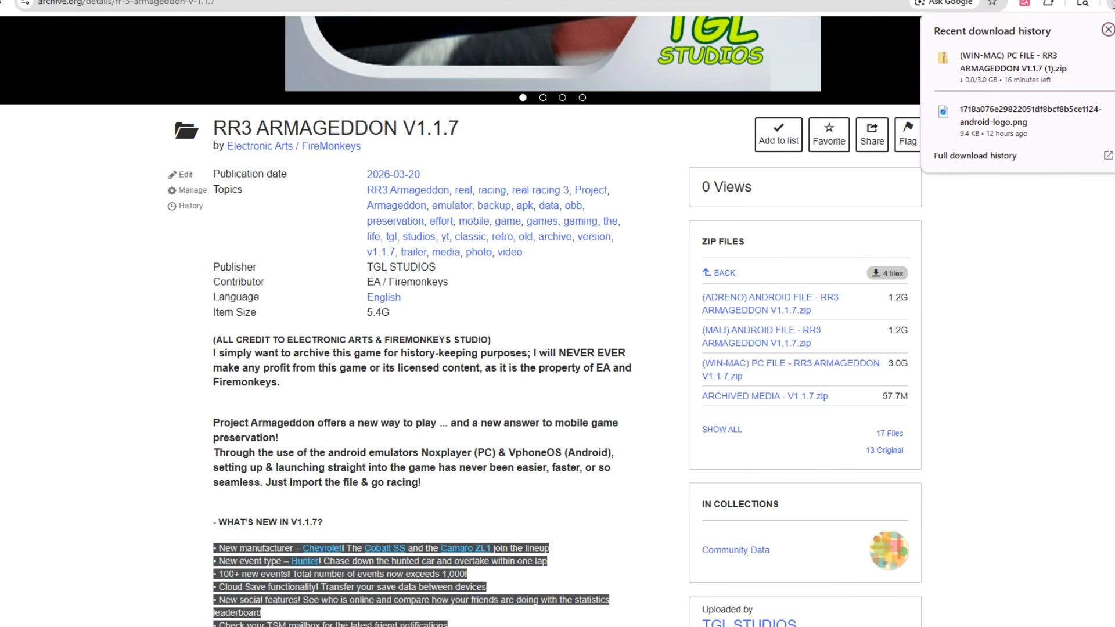
pyautogui.moveTo(1040, 70)
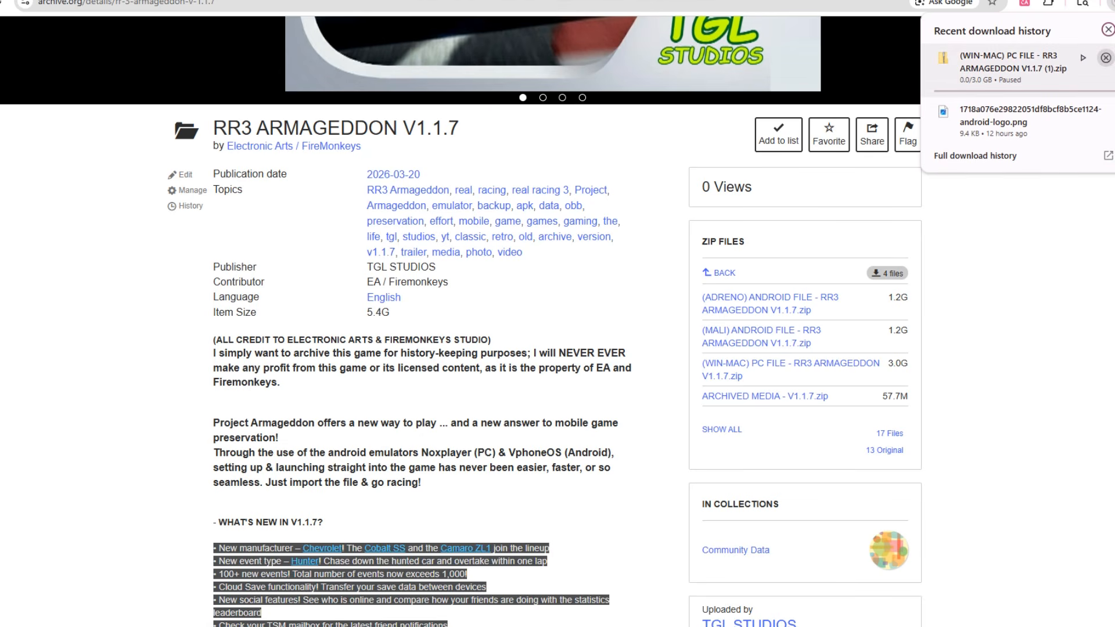
pyautogui.click(1105, 57)
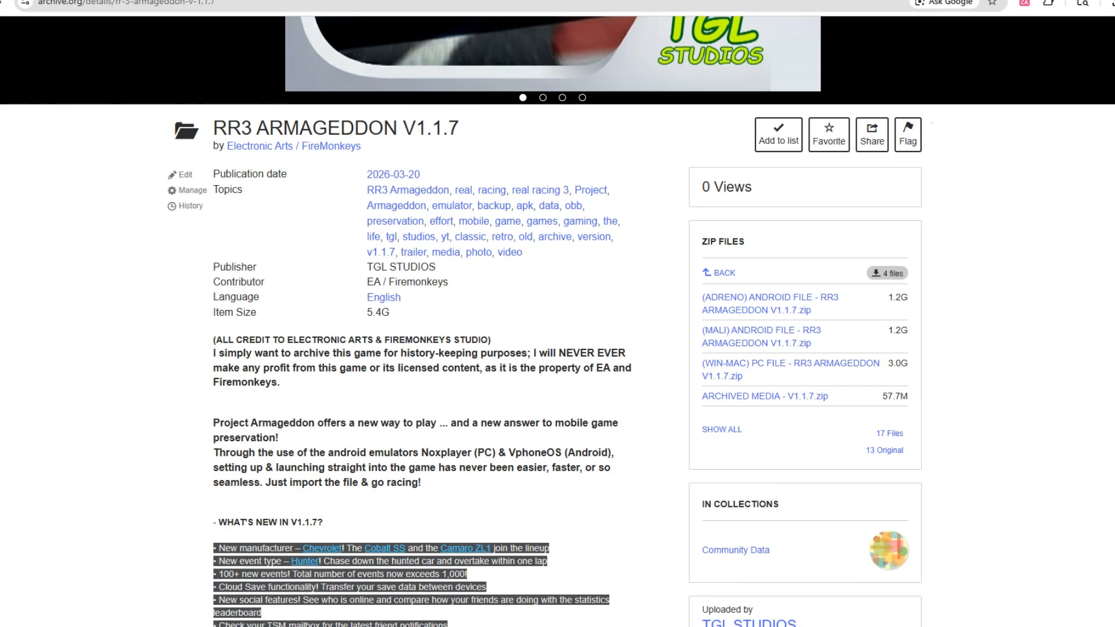
# Step: Switch to the Downloads folder in File Explorer and extract (WIN-MAC) PC FILE - RR3 ARMAGEDDON V1.1.7.zip into F:\RR3 STUFF
pyautogui.hotkey('alt', 'Tab')
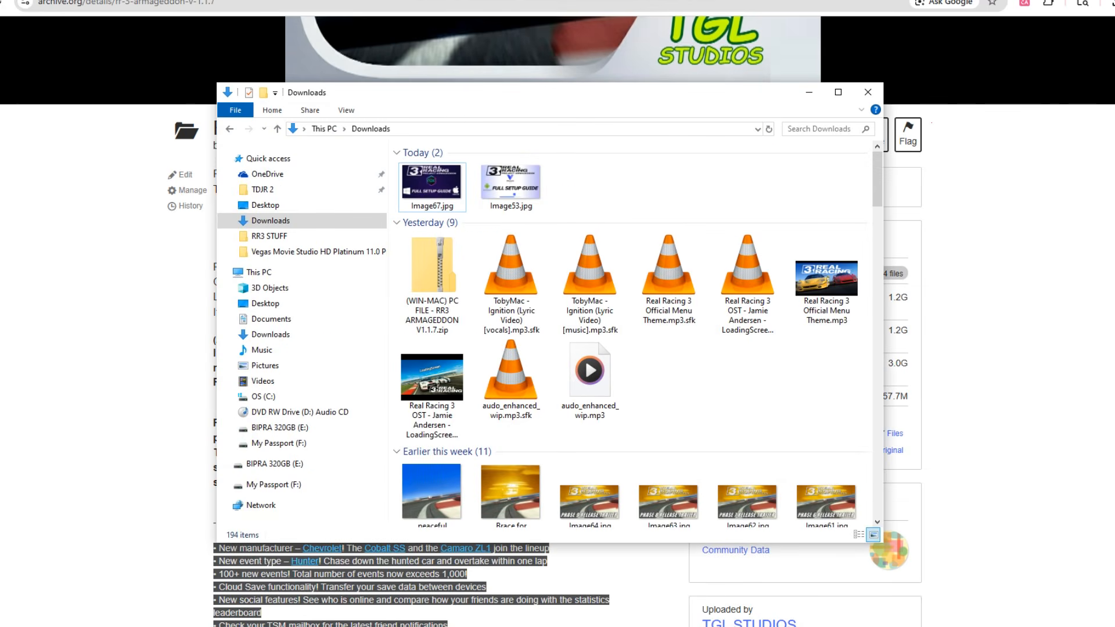
pyautogui.click(432, 268)
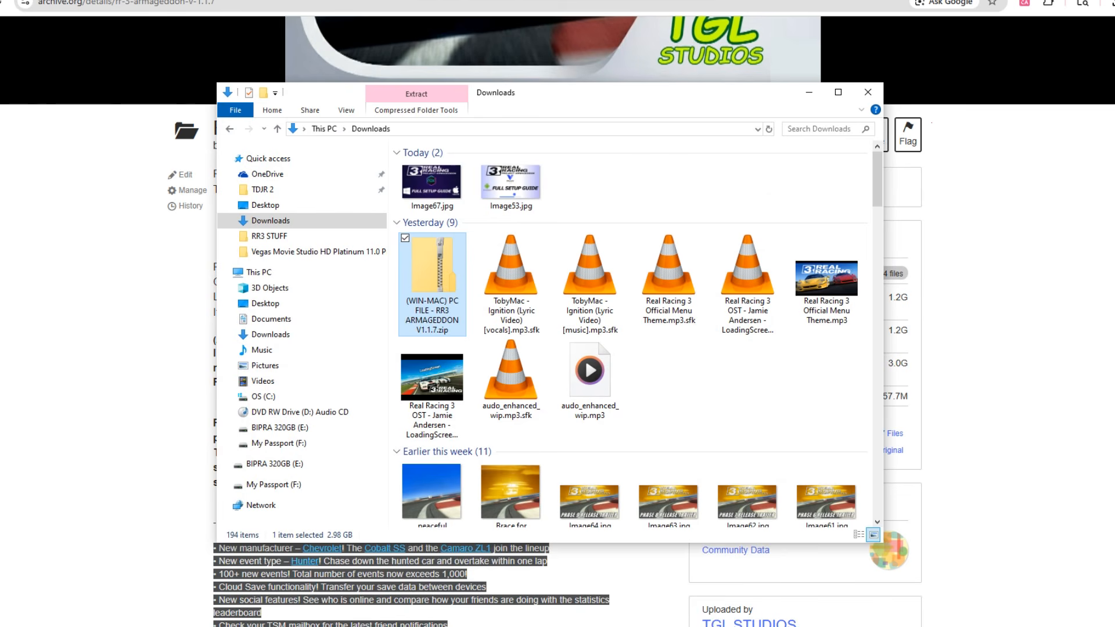
pyautogui.rightClick(427, 288)
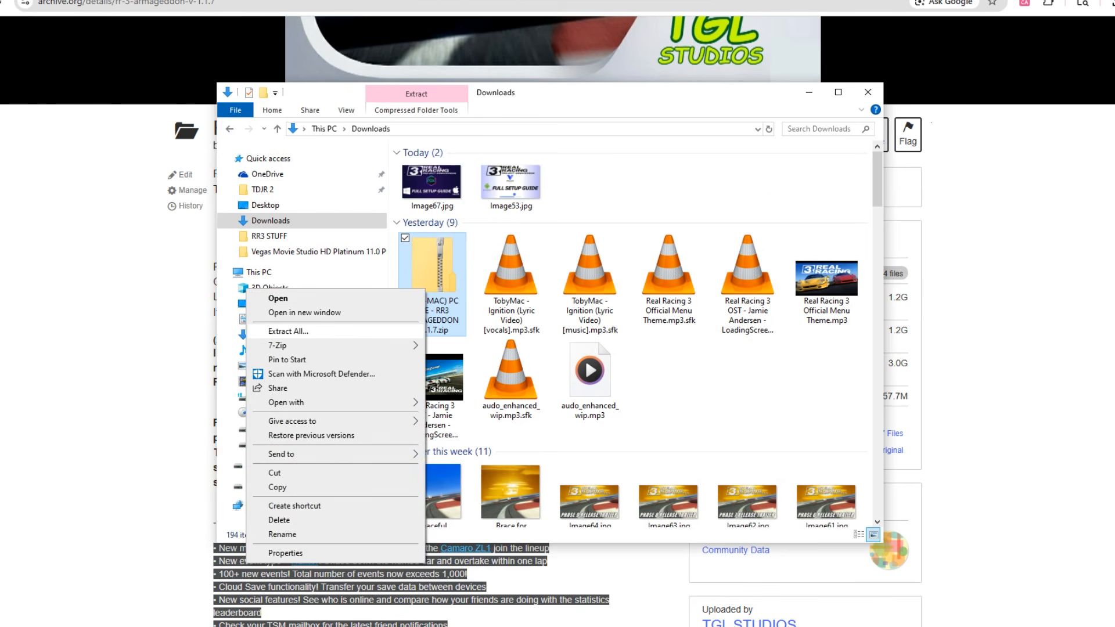
pyautogui.press('Return')
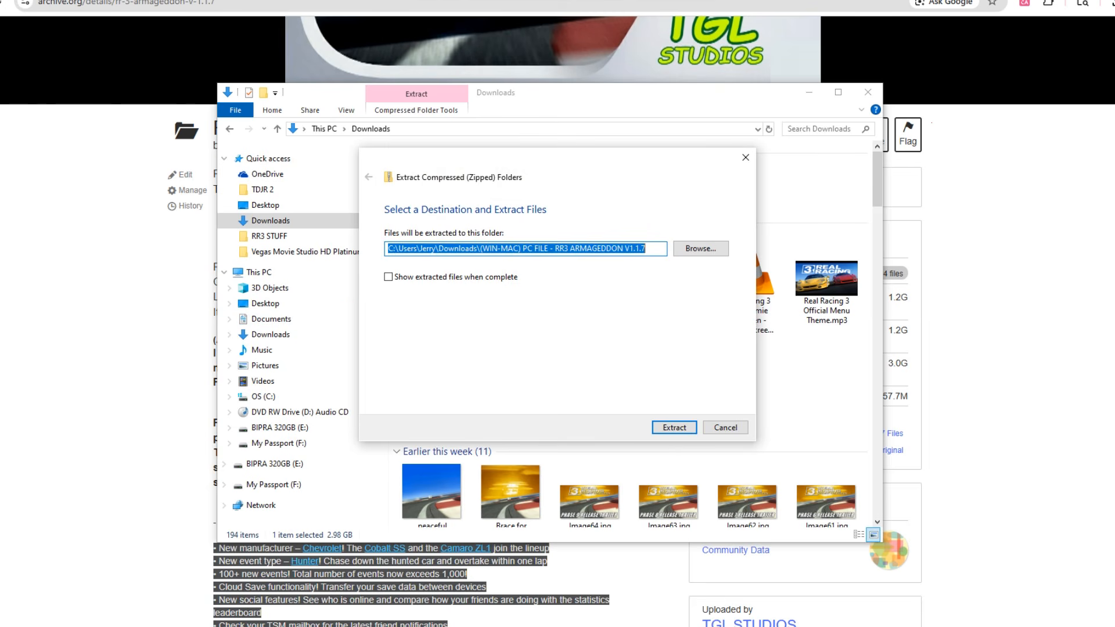
pyautogui.click(701, 248)
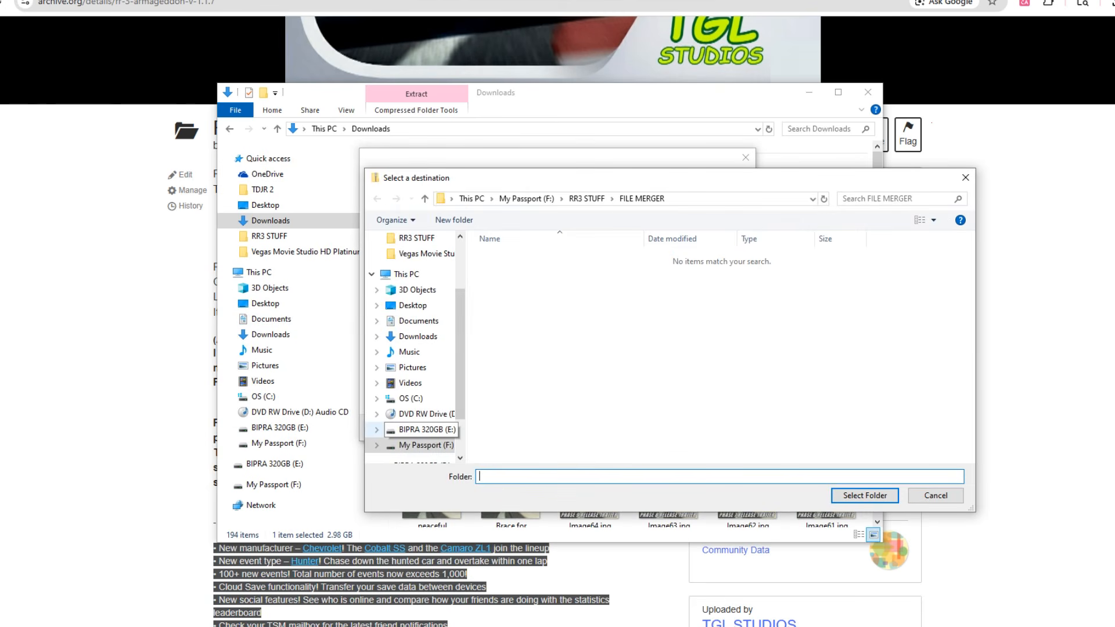
pyautogui.click(586, 199)
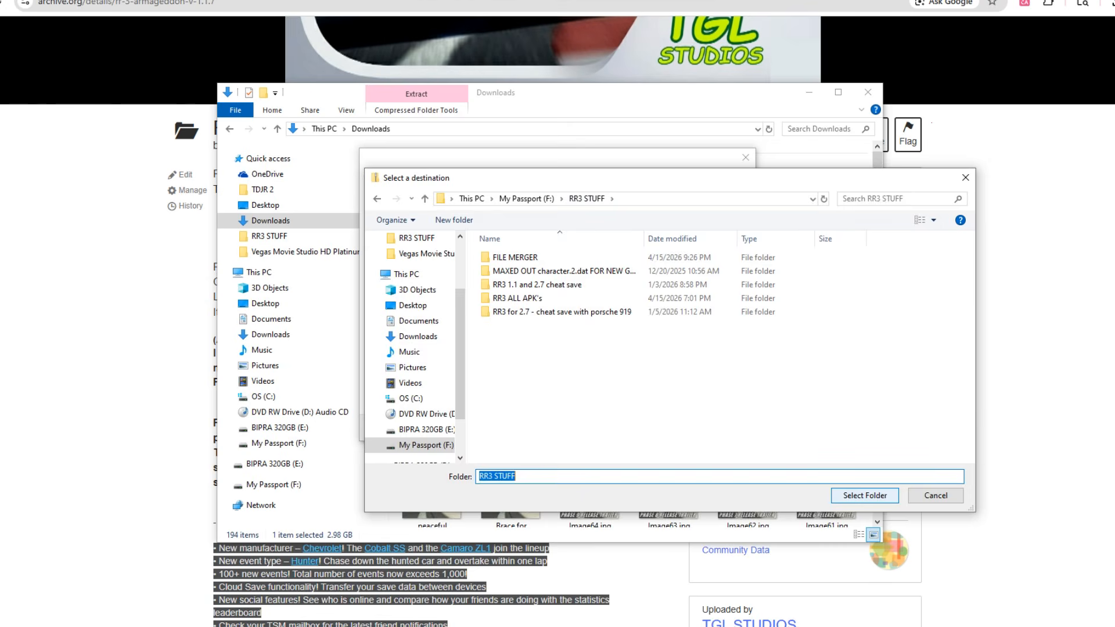
pyautogui.click(865, 496)
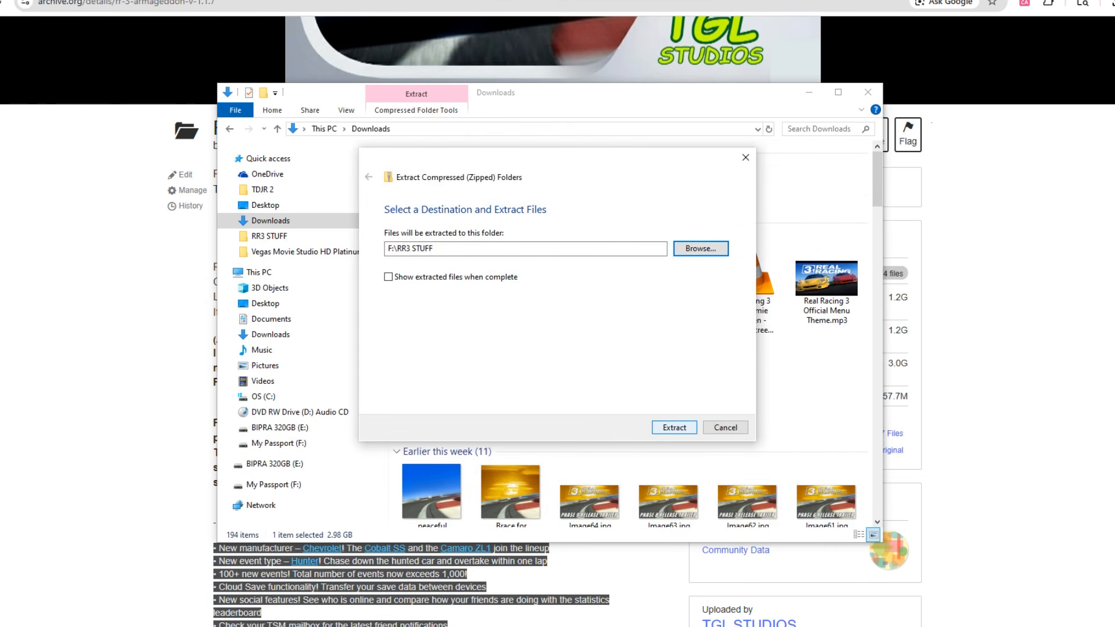
pyautogui.press('Return')
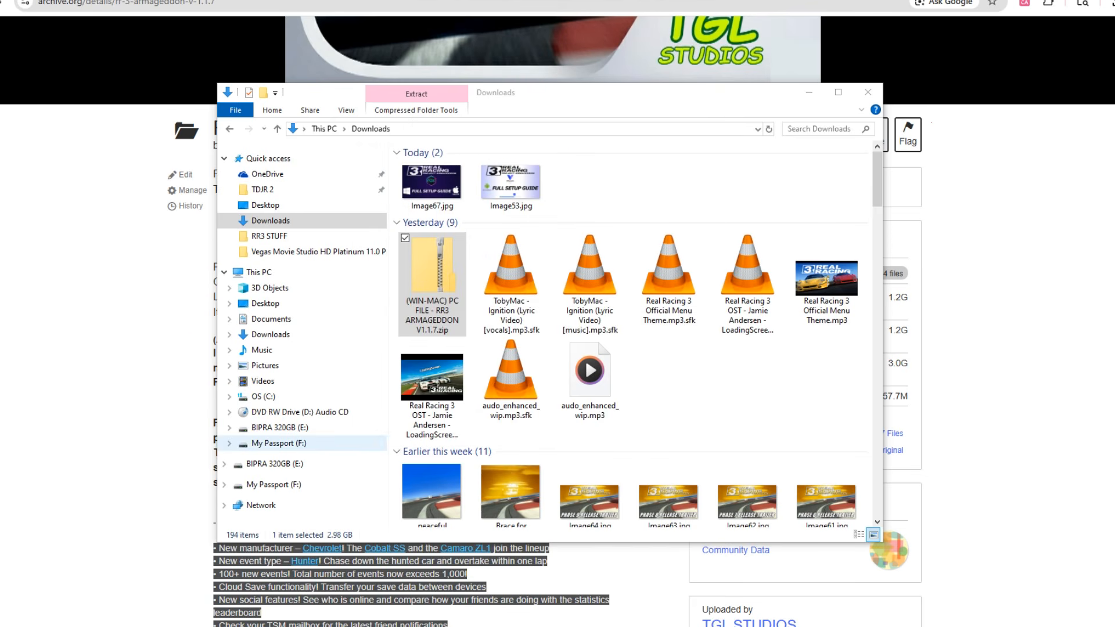
# Step: Open the extracted PC FILE - RR3 ARMAGEDDON V1.1.7 folder inside RR3 STUFF on the My Passport (F:) drive
pyautogui.click(279, 443)
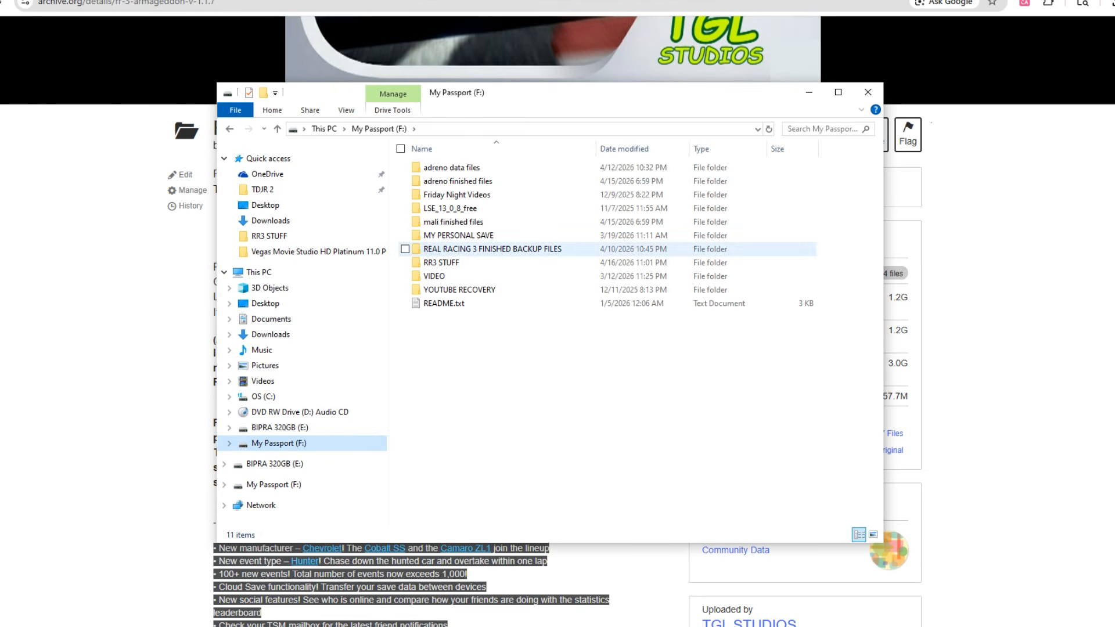
pyautogui.doubleClick(441, 262)
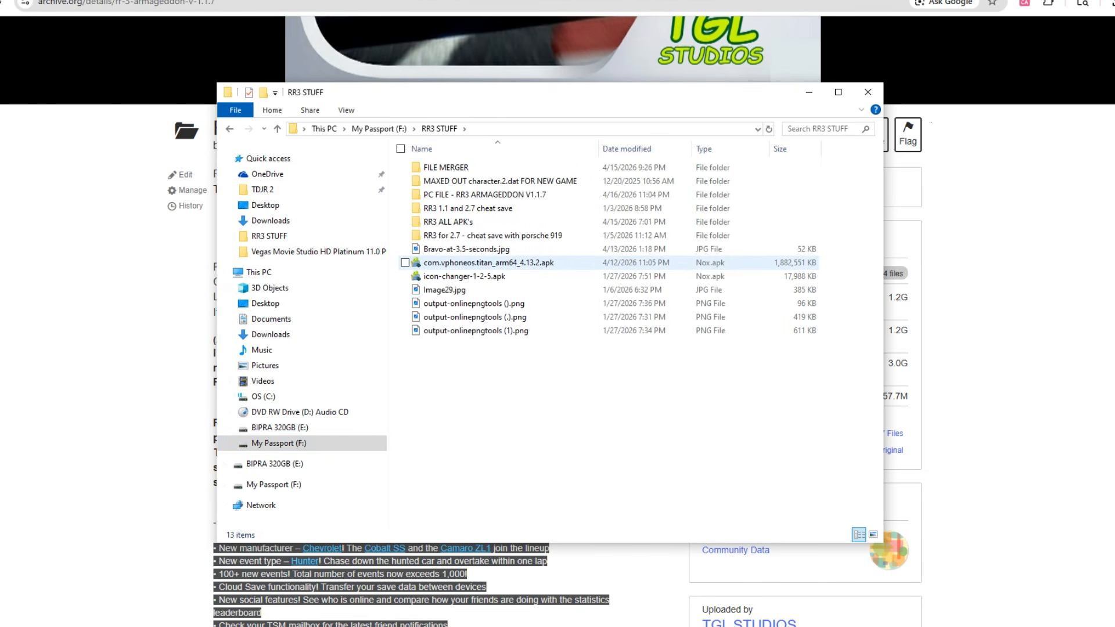
pyautogui.click(485, 194)
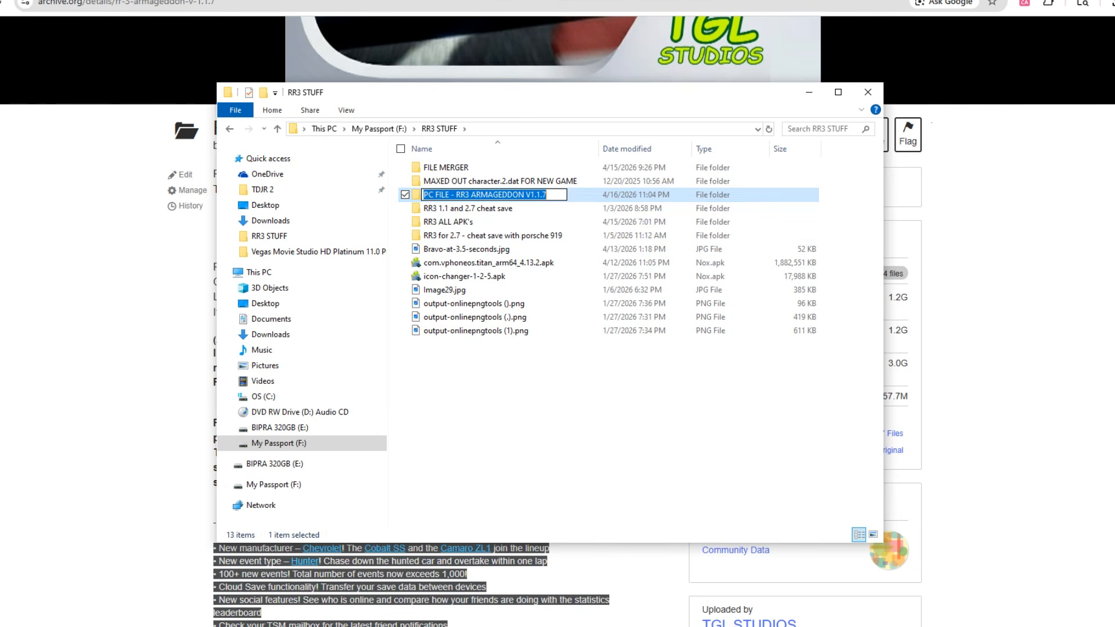
pyautogui.press('Return')
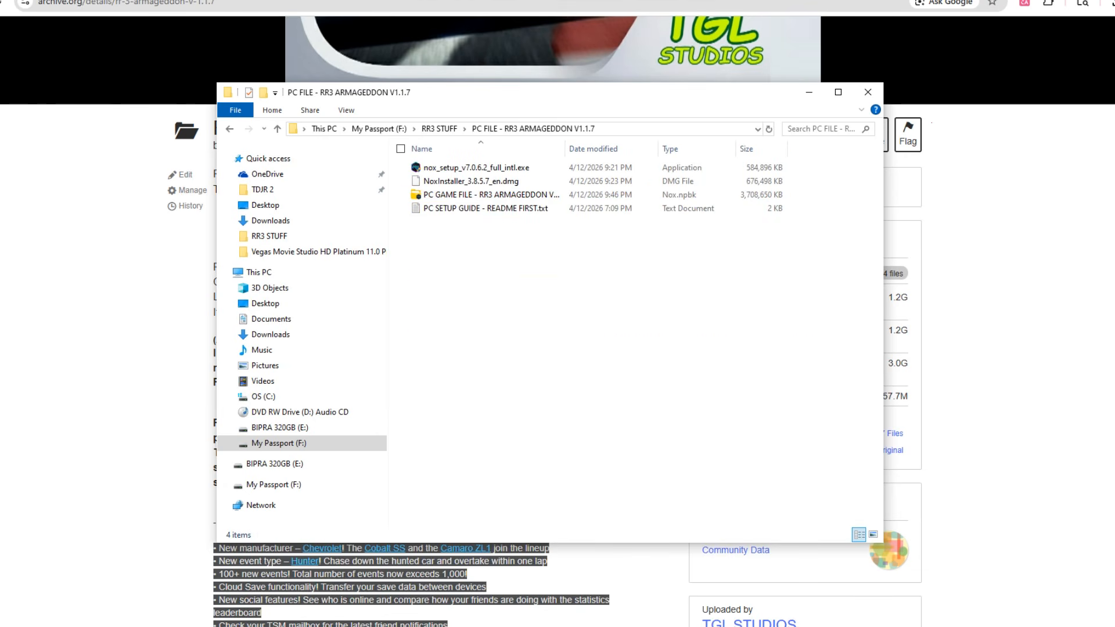
# Step: Examine the extracted files: the setup guide, the PC game file, and the Nox installers for Mac and Windows
pyautogui.moveTo(536, 268); pyautogui.dragTo(450, 166)
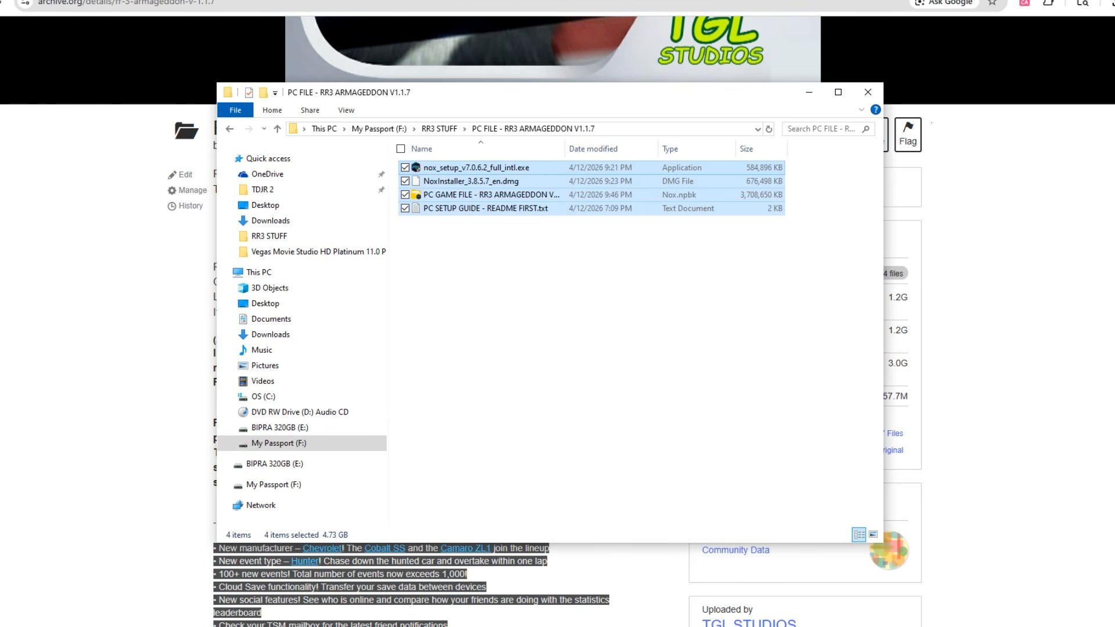
pyautogui.click(493, 256)
pyautogui.click(486, 209)
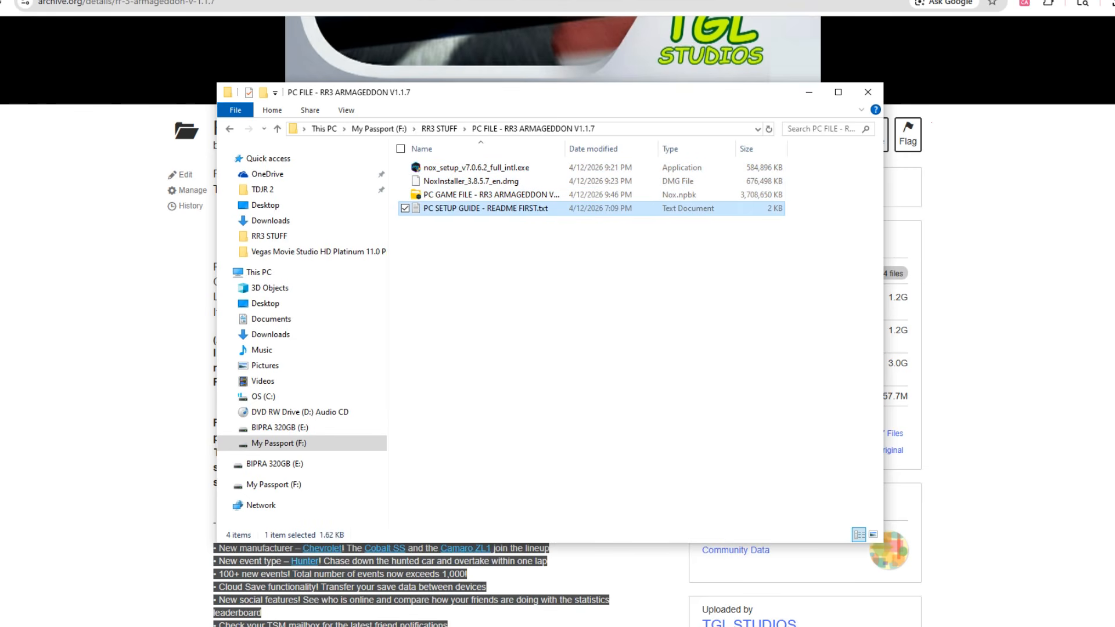
pyautogui.click(492, 194)
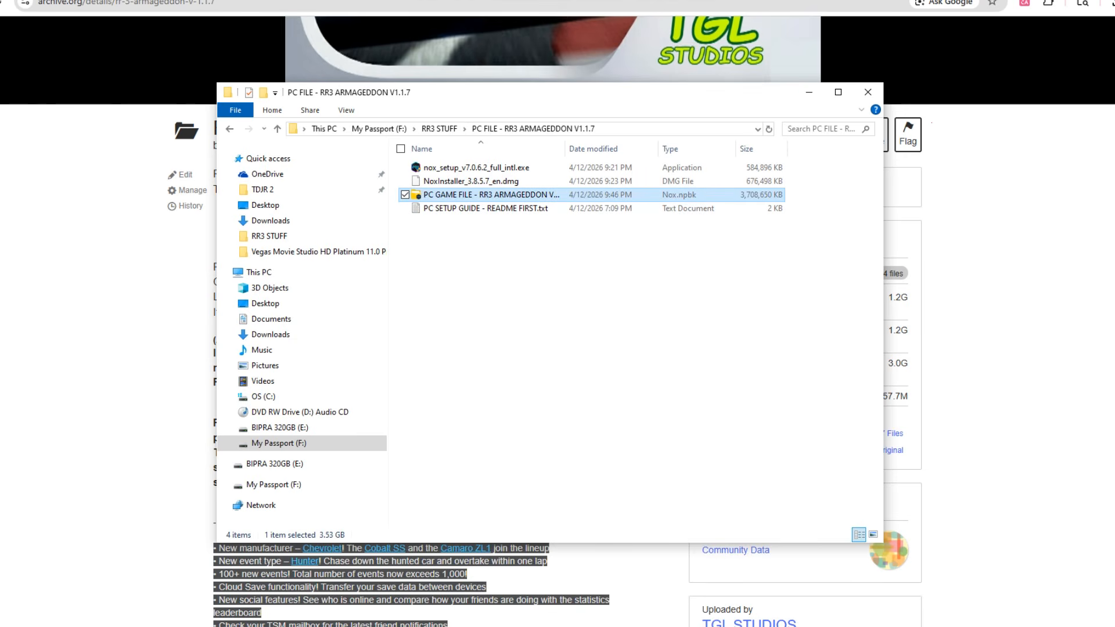
pyautogui.click(471, 181)
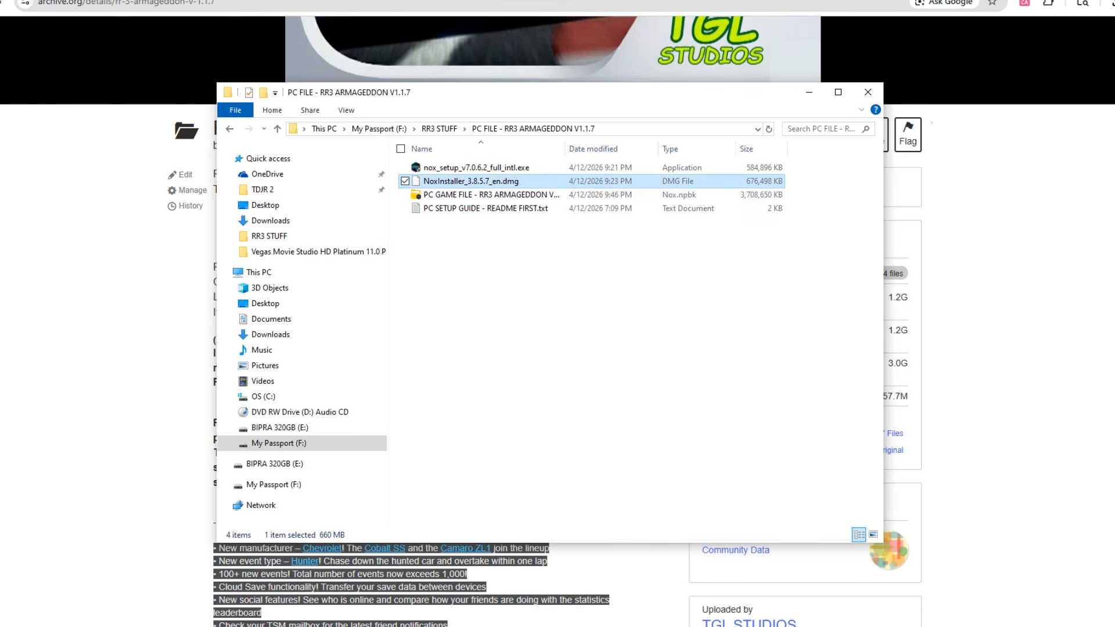
pyautogui.click(477, 167)
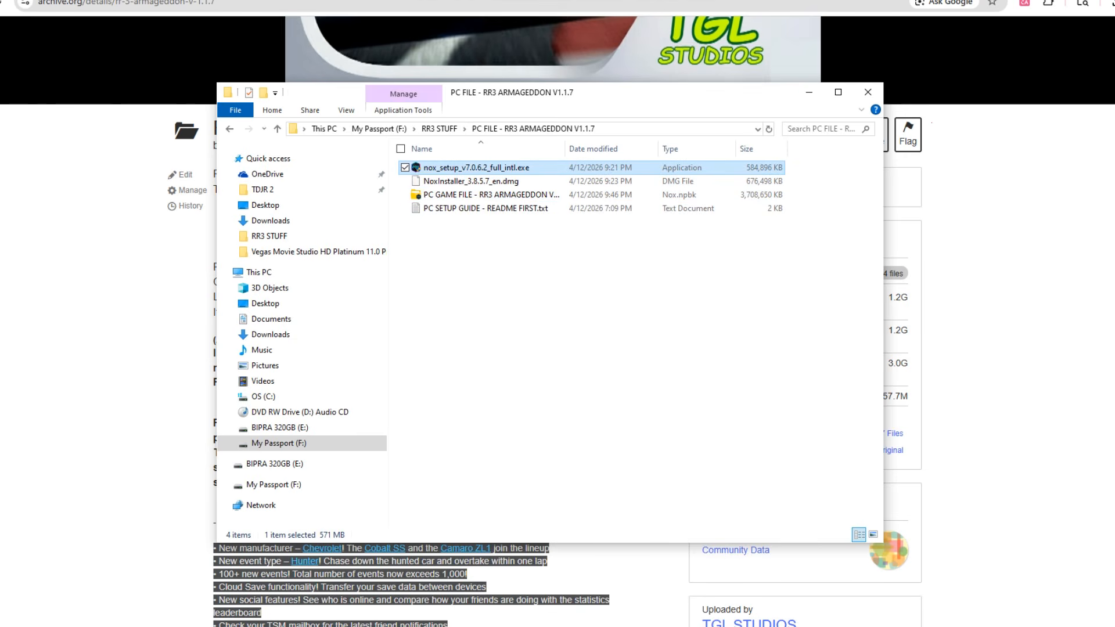
pyautogui.click(587, 325)
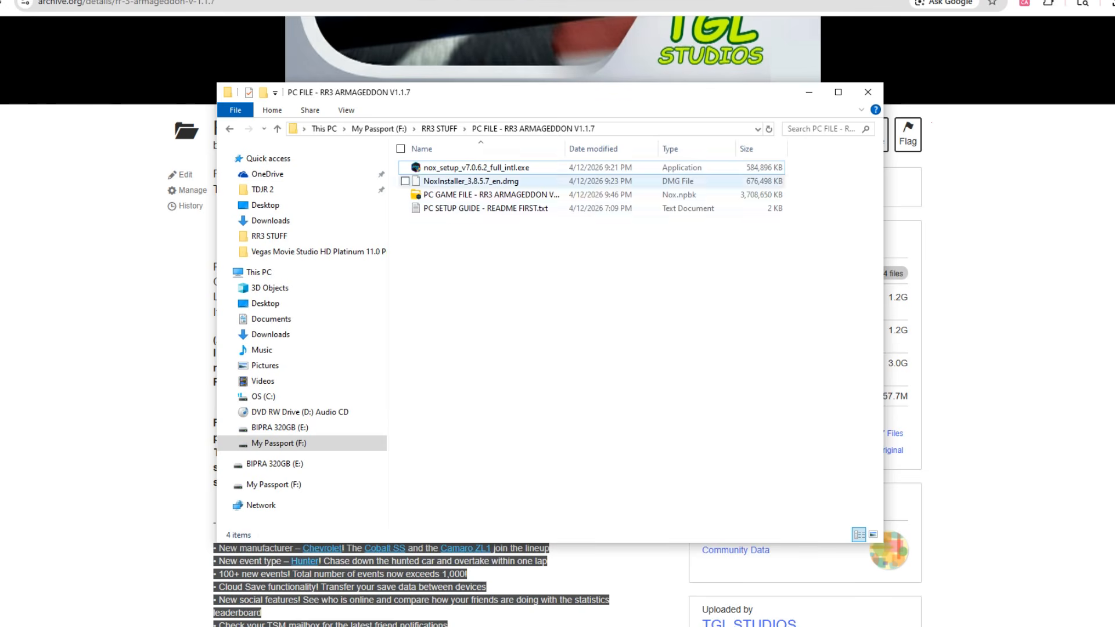
# Step: Run nox_setup_v7.0.6.2_full_intl.exe as administrator and turn off Add to taskbar in the custom installation options
pyautogui.rightClick(482, 167)
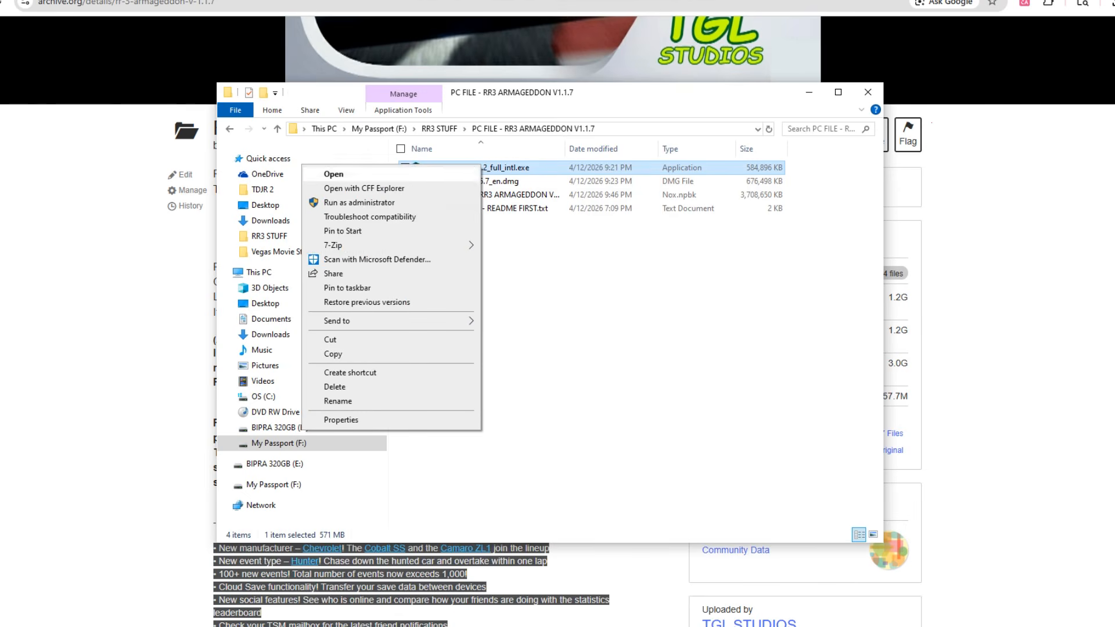
pyautogui.click(359, 202)
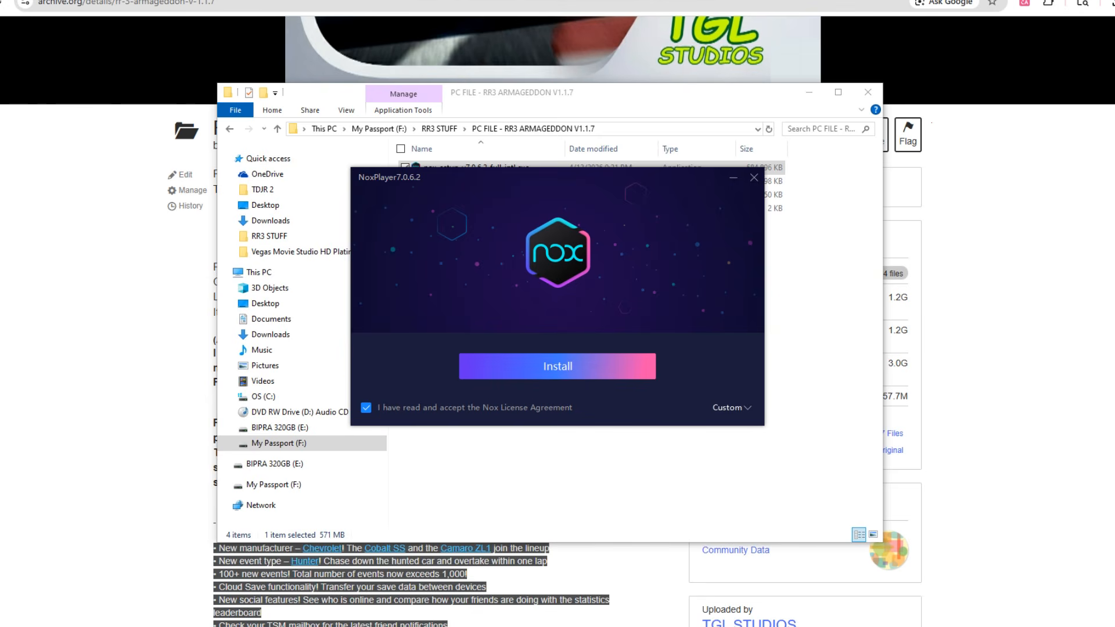
pyautogui.click(731, 408)
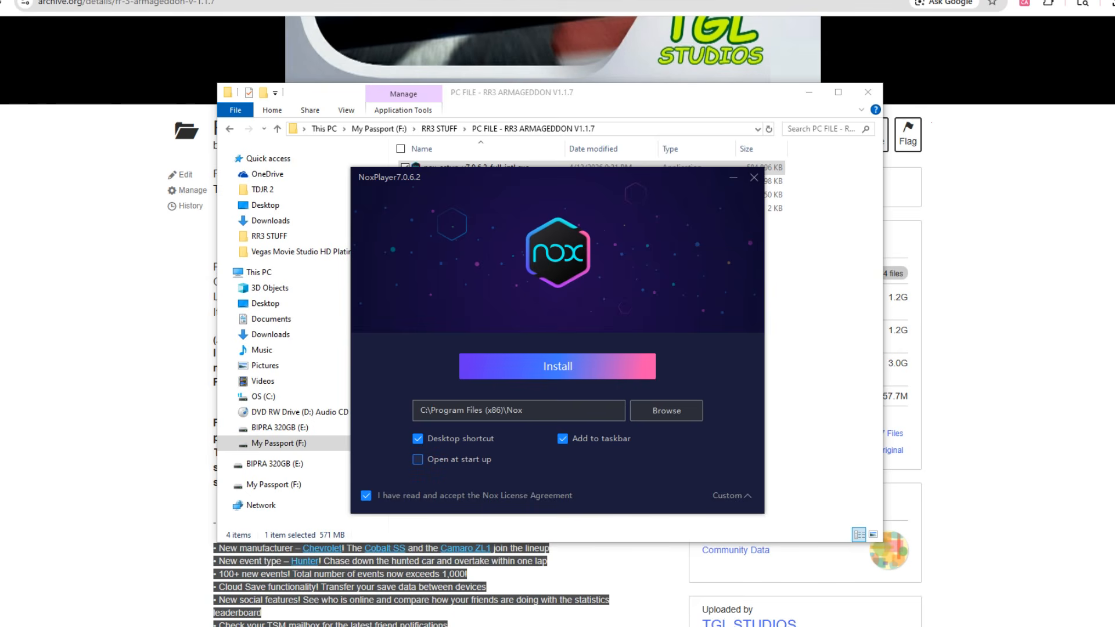
pyautogui.click(562, 439)
# Step: Install NoxPlayer 7.0.6.2, rejecting the optional McAfee WebAdvisor and Opera GX offers
pyautogui.click(557, 367)
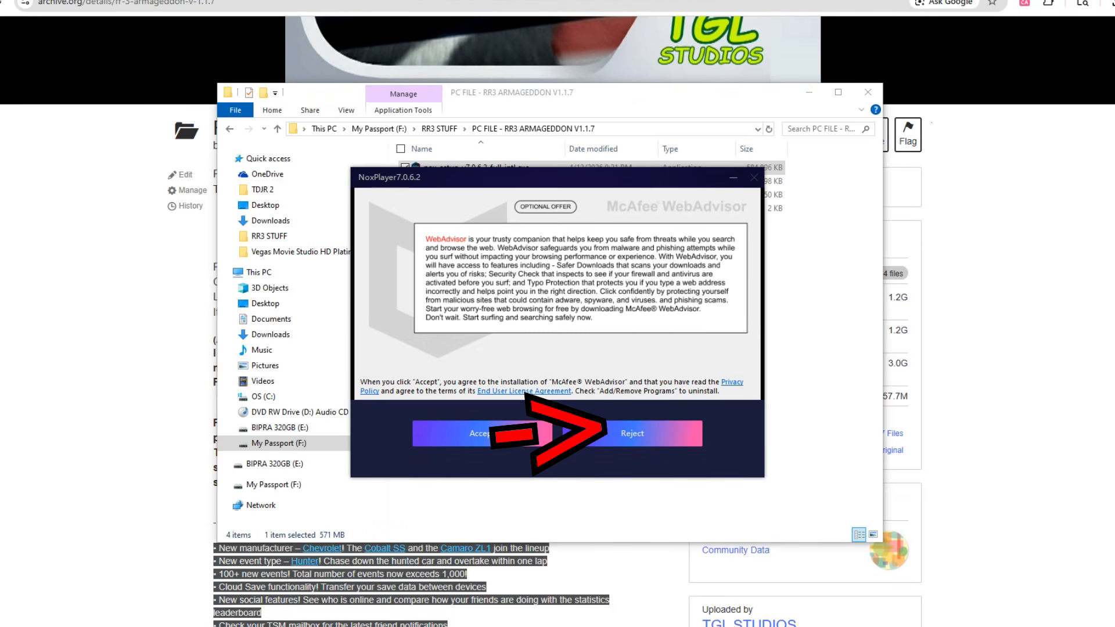
pyautogui.click(633, 434)
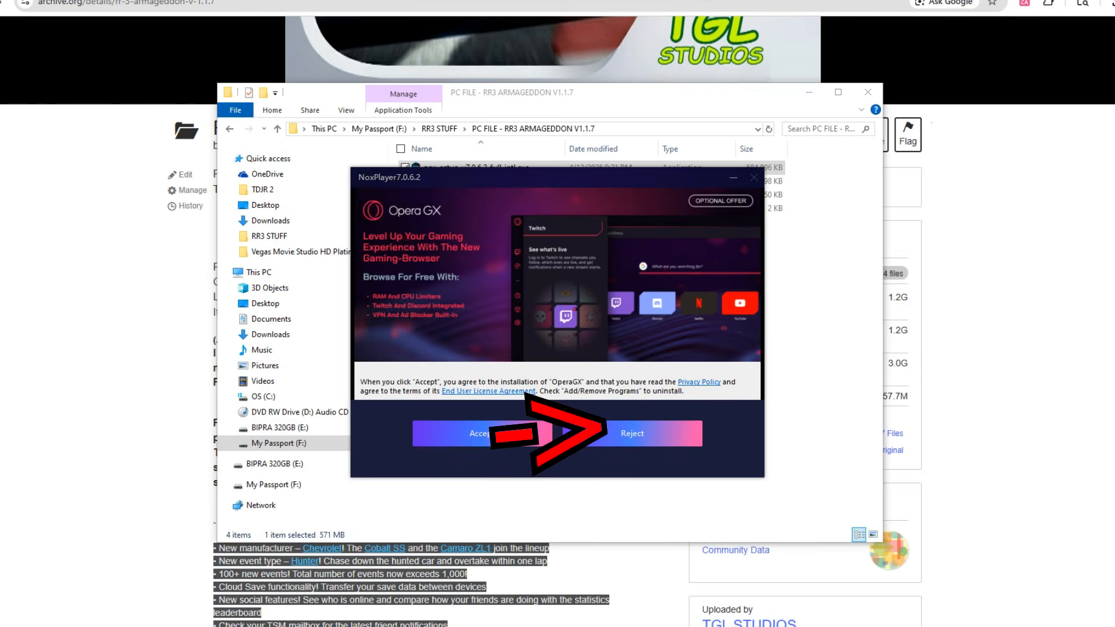
pyautogui.click(633, 434)
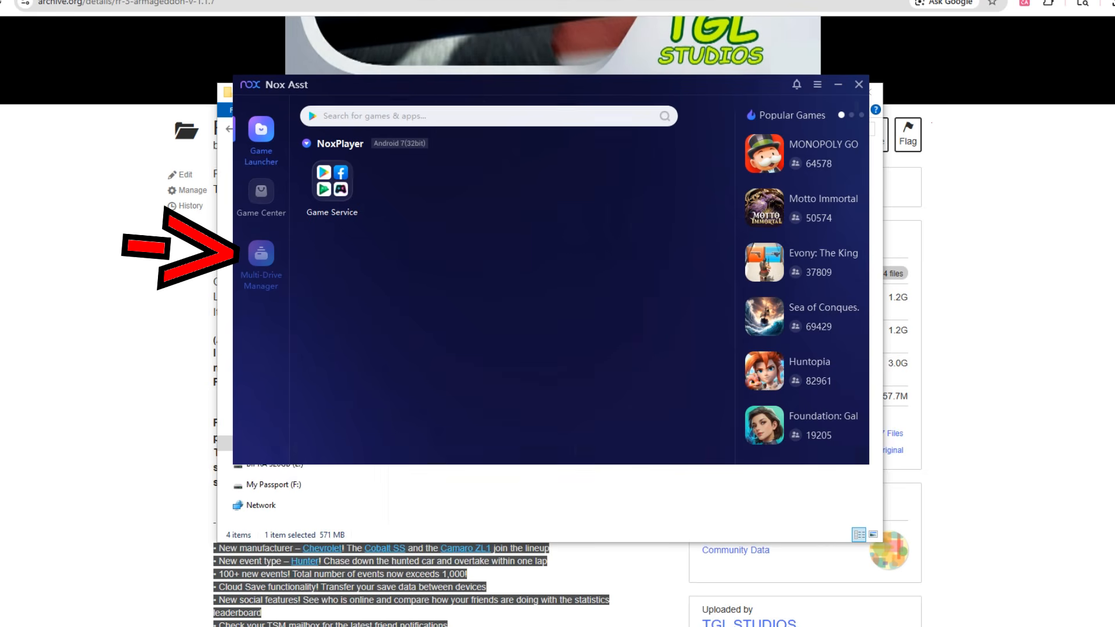
# Step: Import PC GAME FILE - RR3 ARMAGEDDON V1.1.7 - Nox.npbk as a new emulator instance through the Multi-Drive Manager
pyautogui.click(261, 254)
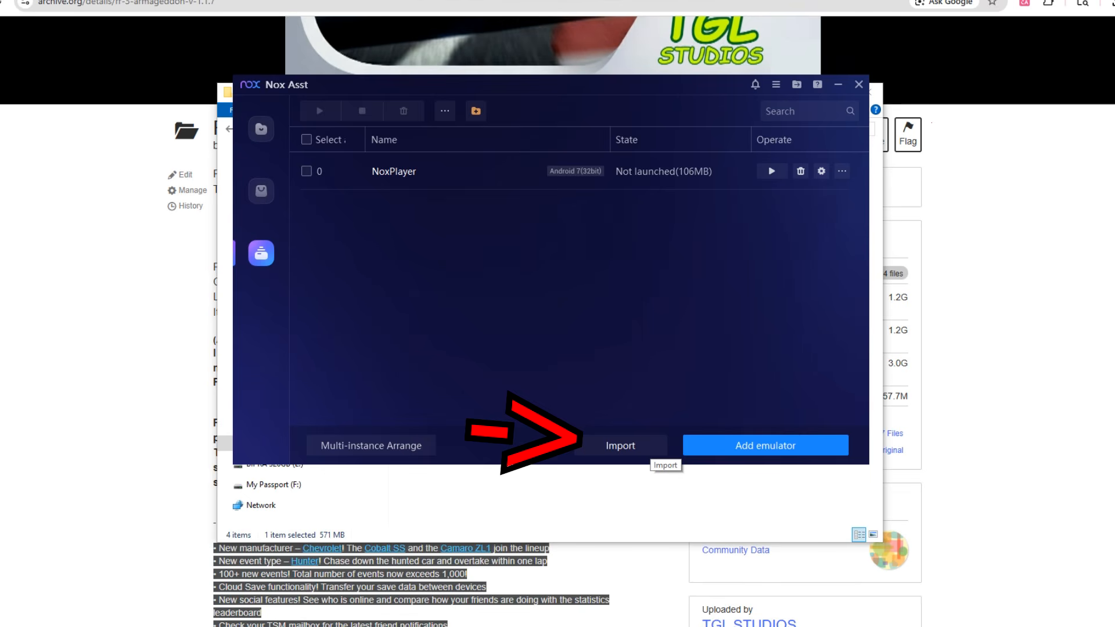
pyautogui.click(620, 446)
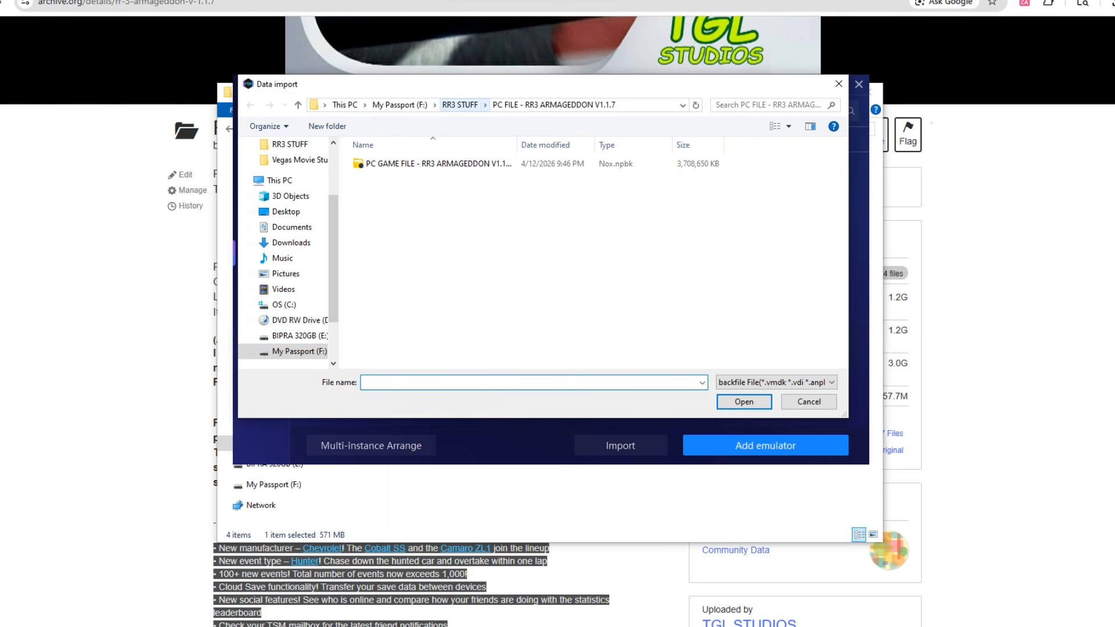
pyautogui.click(460, 104)
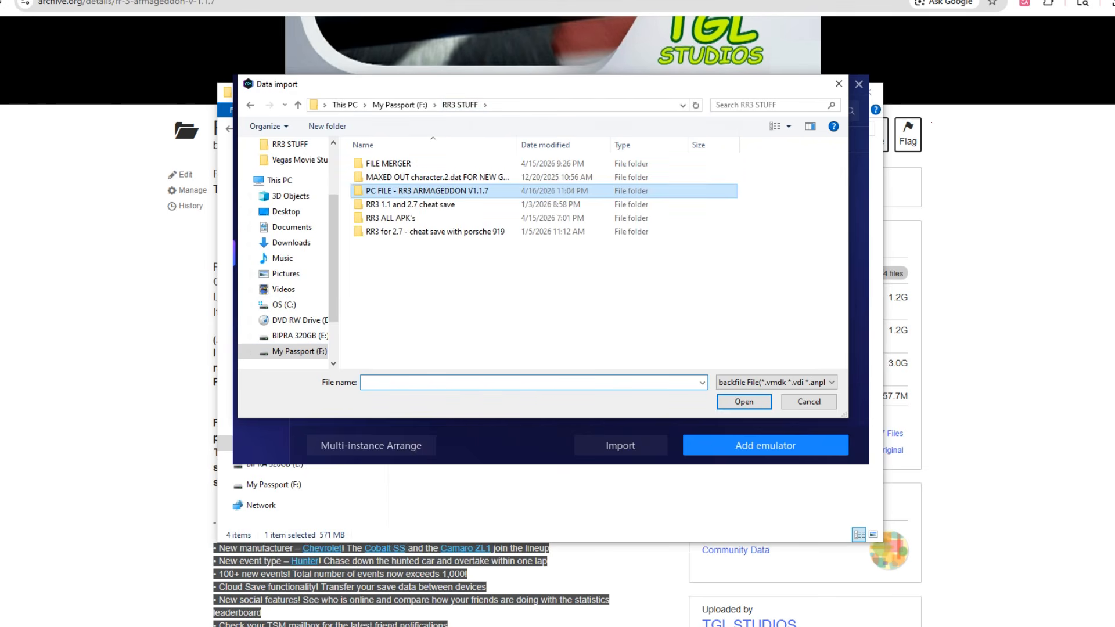
pyautogui.press('Return')
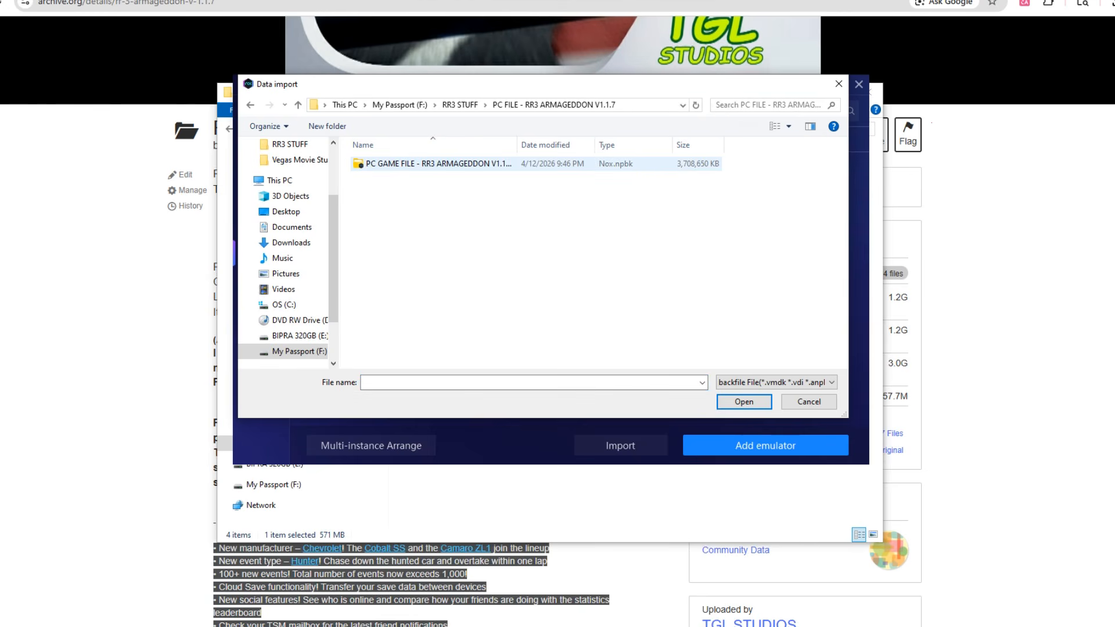
pyautogui.click(418, 163)
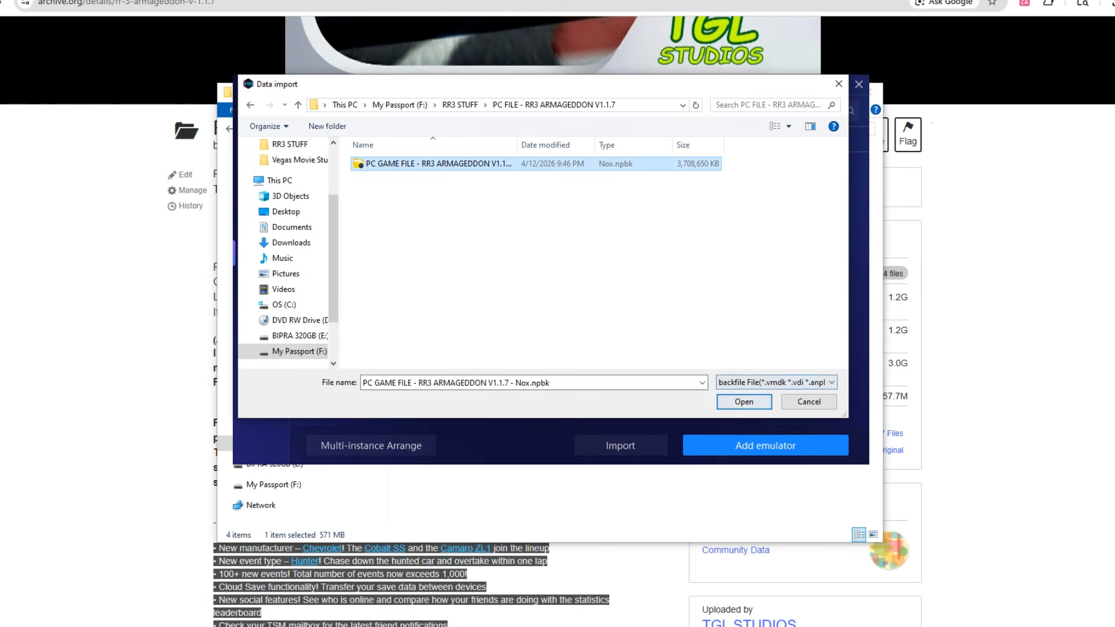
pyautogui.click(777, 382)
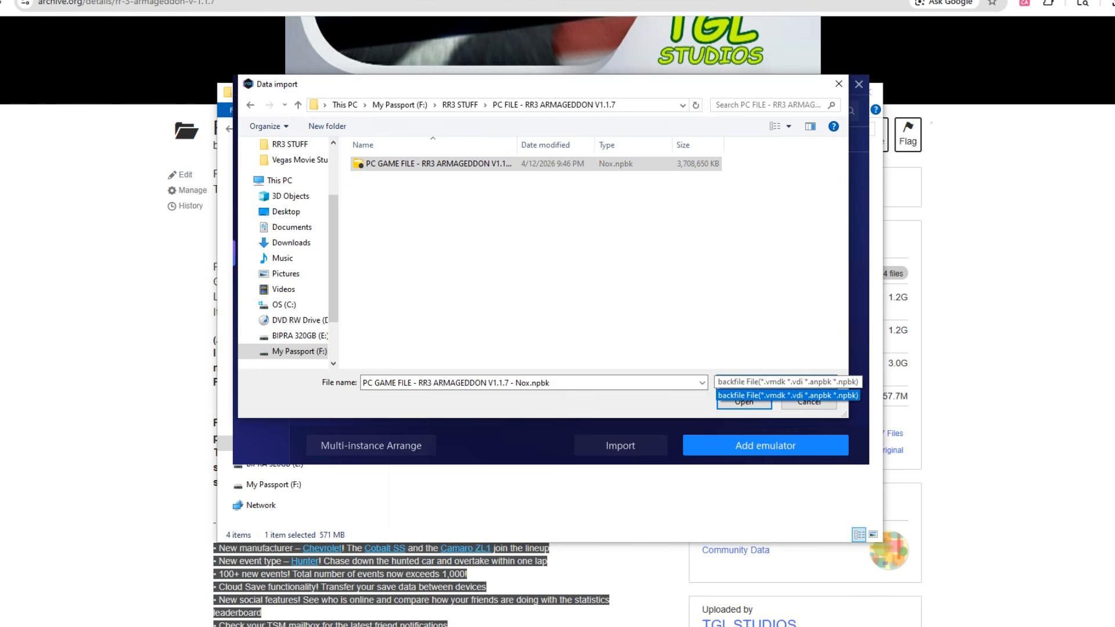
pyautogui.click(787, 395)
pyautogui.click(744, 402)
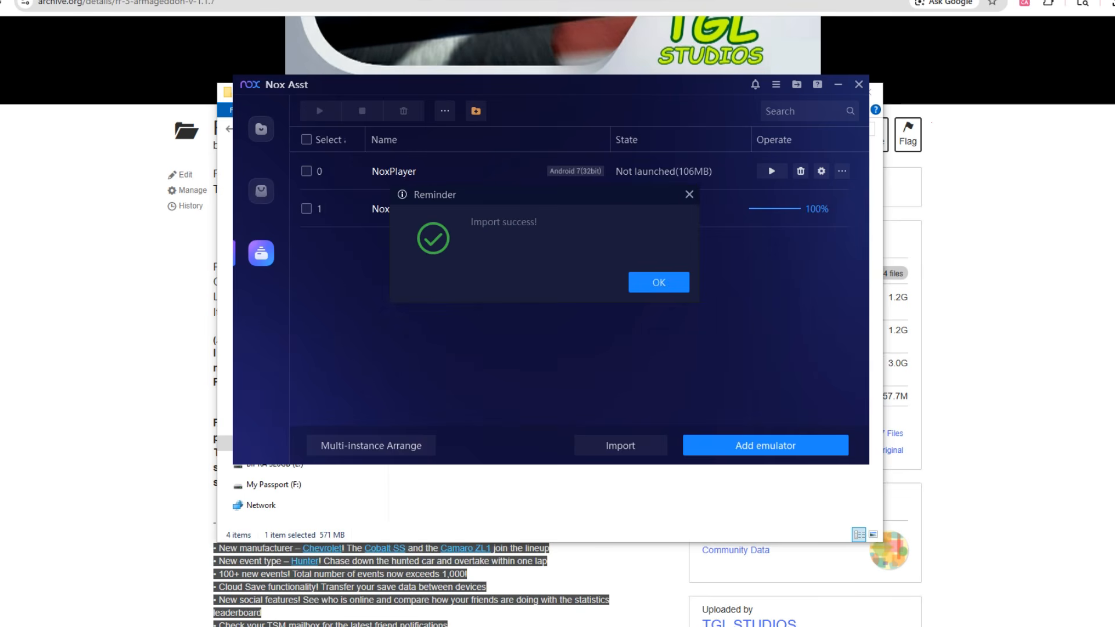
pyautogui.click(658, 282)
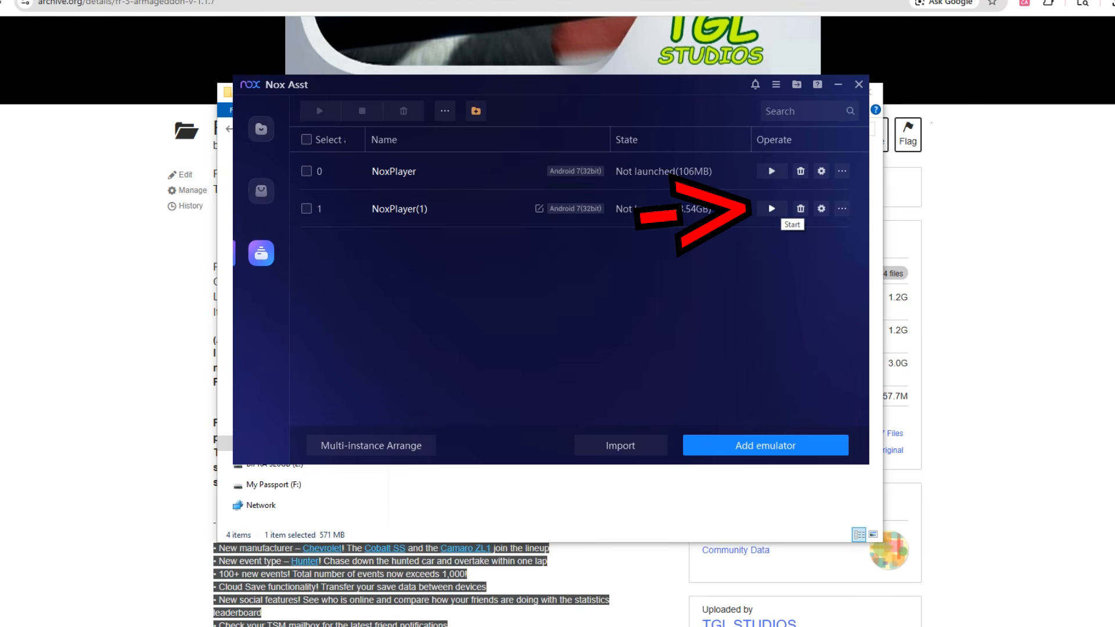
# Step: Start the imported NoxPlayer(1) instance and delete the default NoxPlayer instance
pyautogui.click(771, 209)
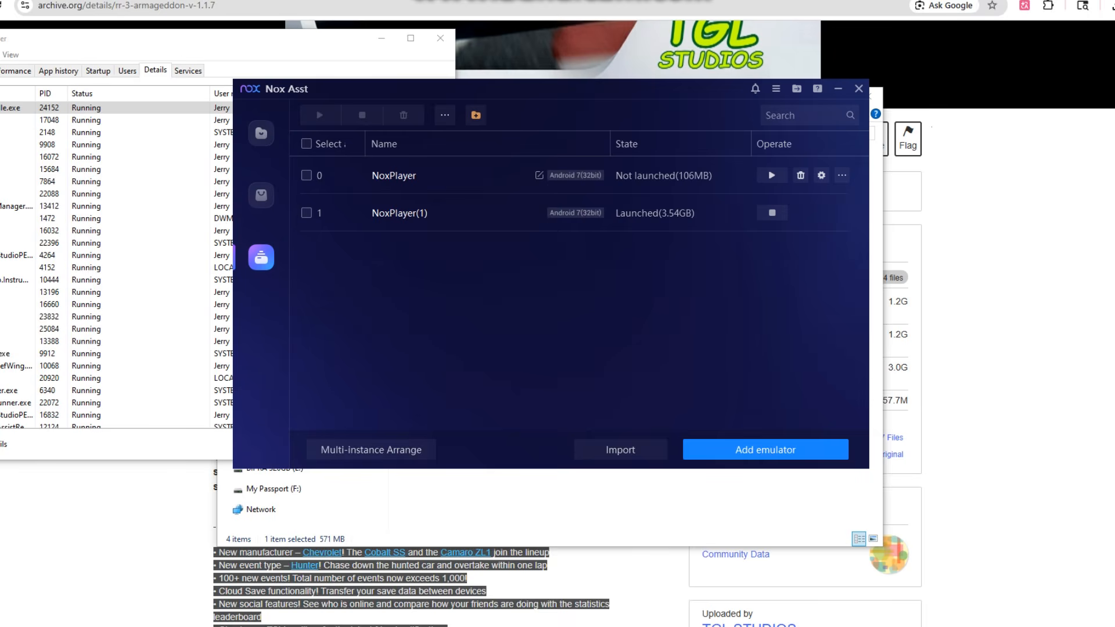
pyautogui.click(801, 175)
pyautogui.click(588, 286)
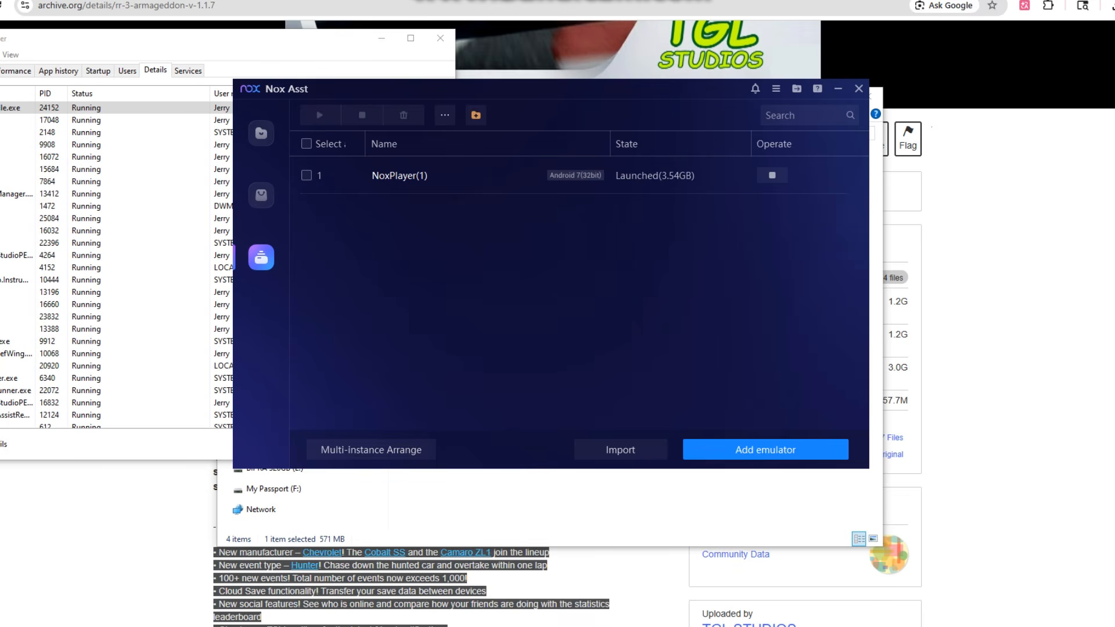
# Step: Switch to the NoxPlayer(1) emulator window and open Amaze from its home screen
pyautogui.hotkey('alt', 'Tab')
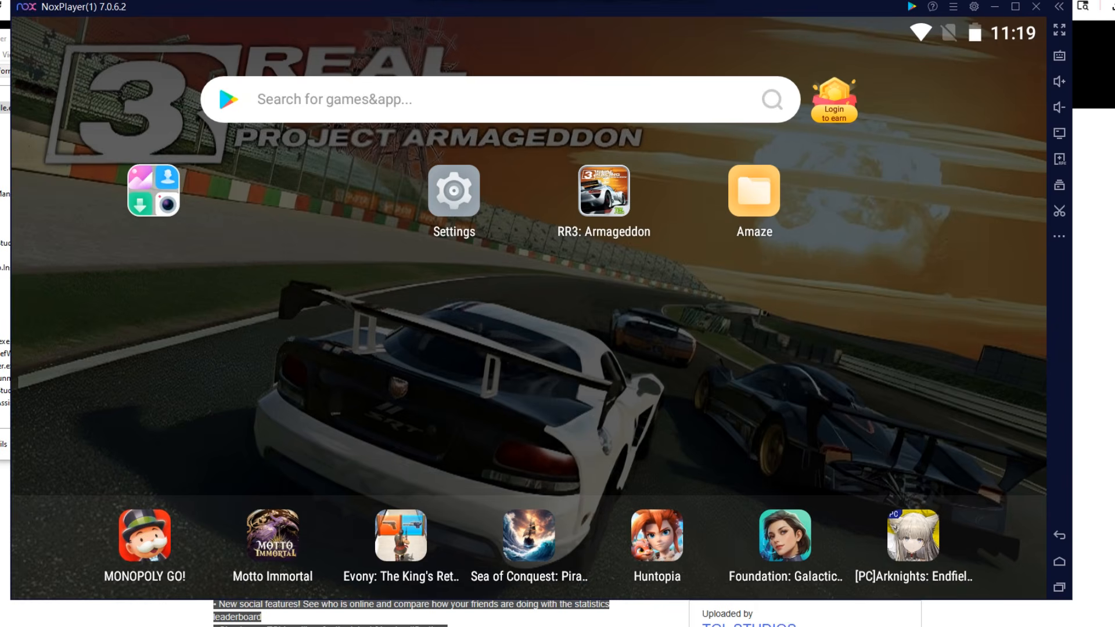
pyautogui.click(754, 191)
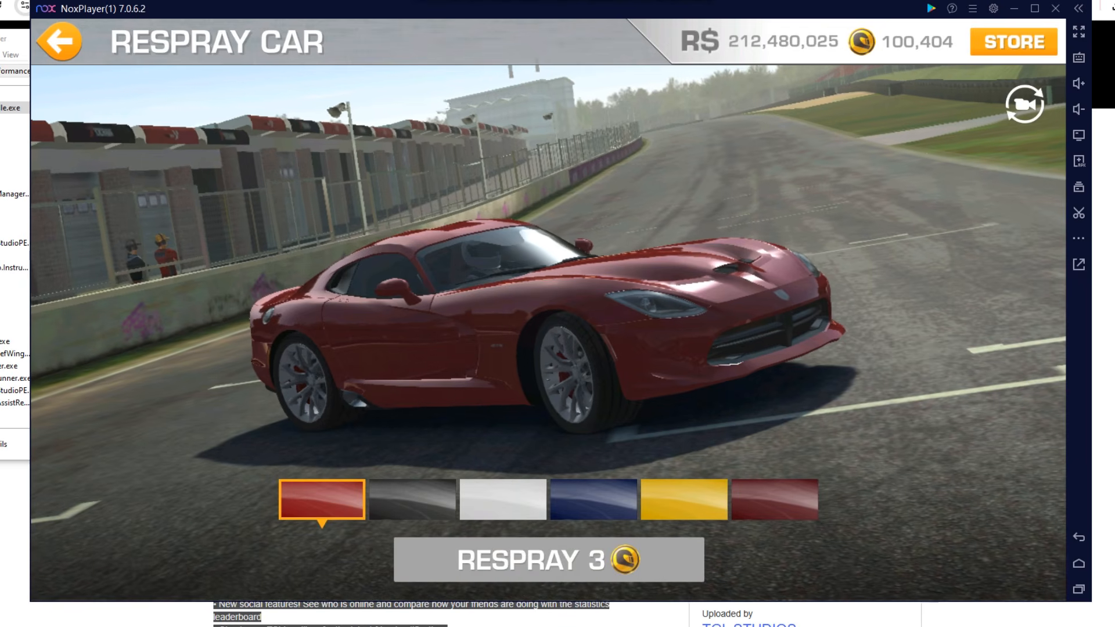
# Step: Respray the SRT Viper GTS yellow for 3 gold coins and return to the game's main menu
pyautogui.click(594, 500)
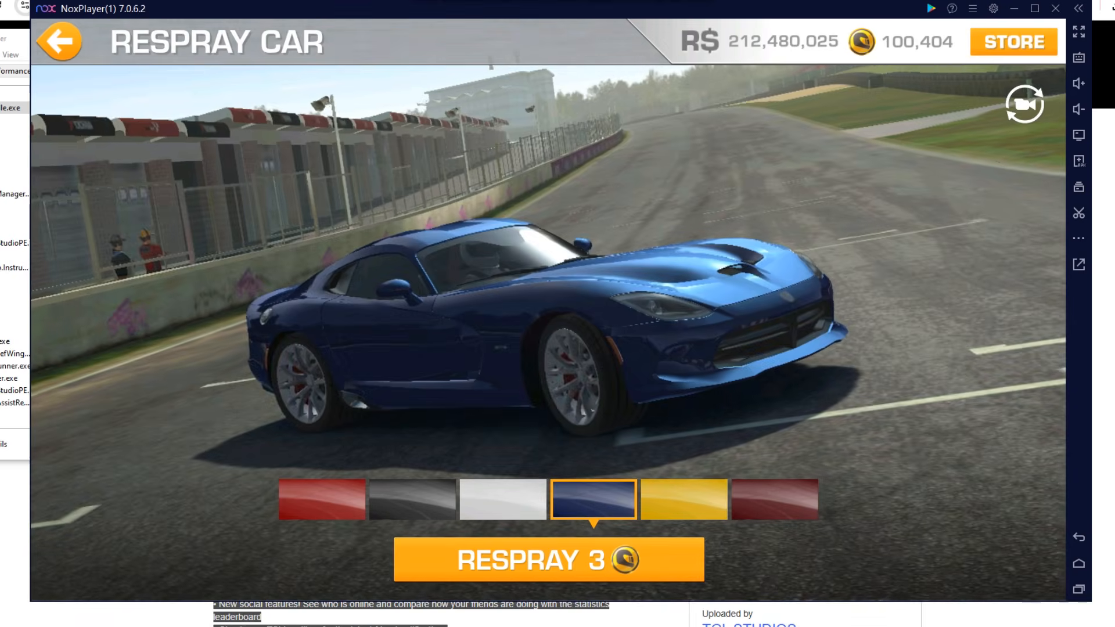
pyautogui.click(684, 499)
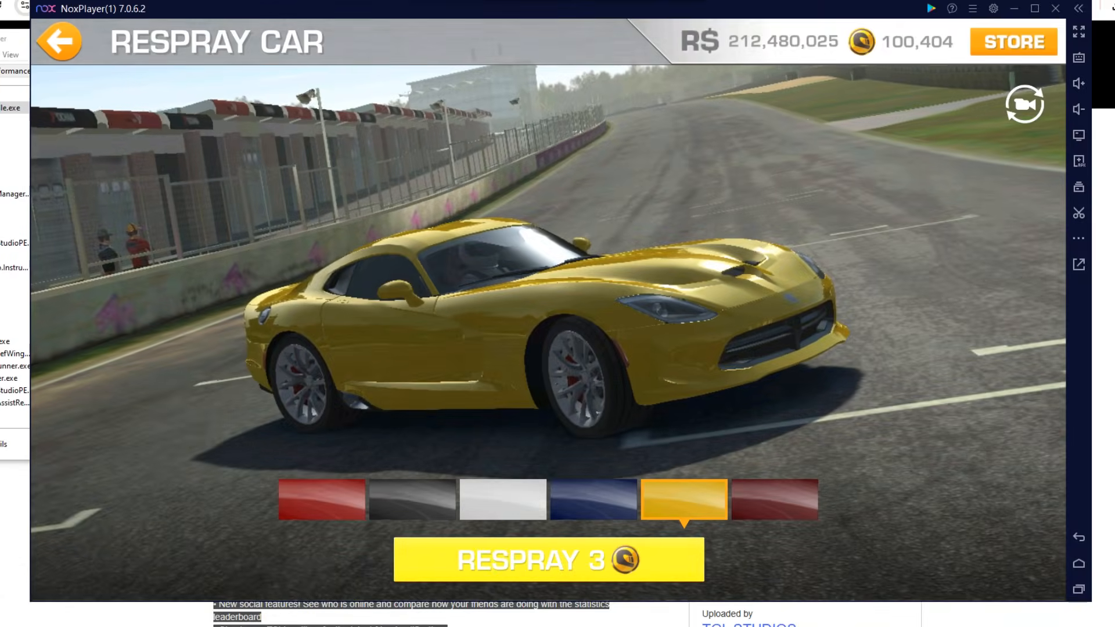
pyautogui.click(549, 560)
pyautogui.click(709, 401)
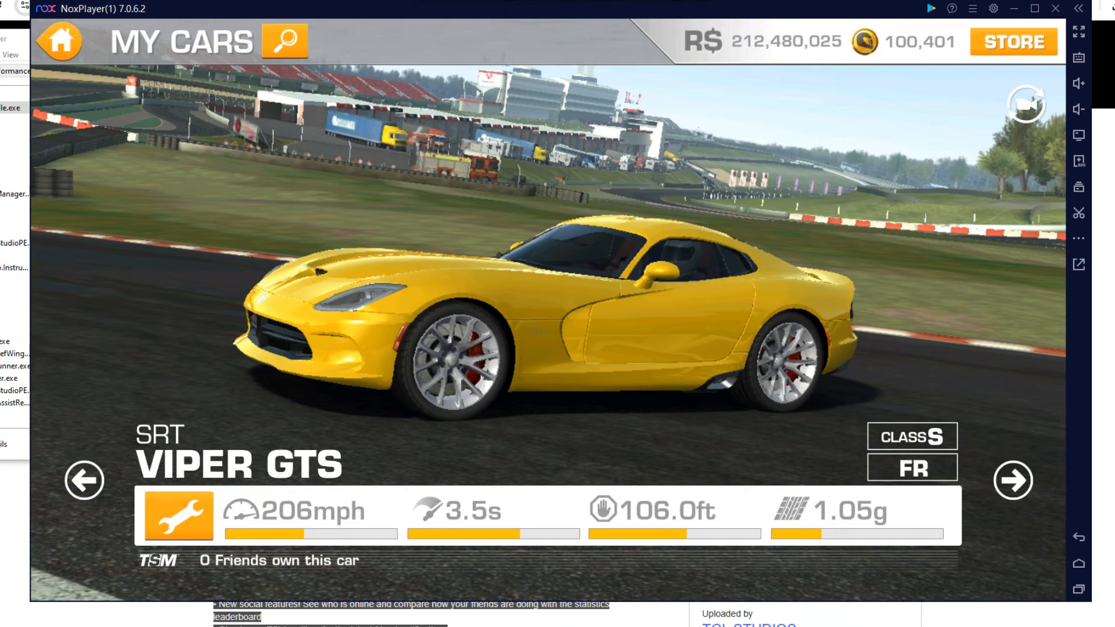
pyautogui.click(60, 41)
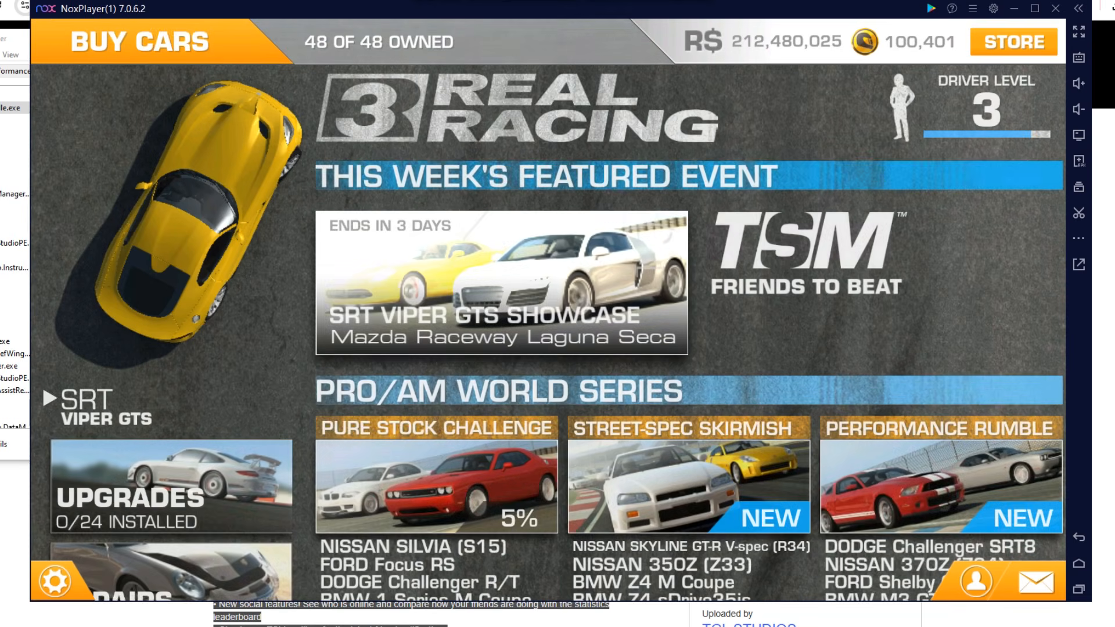